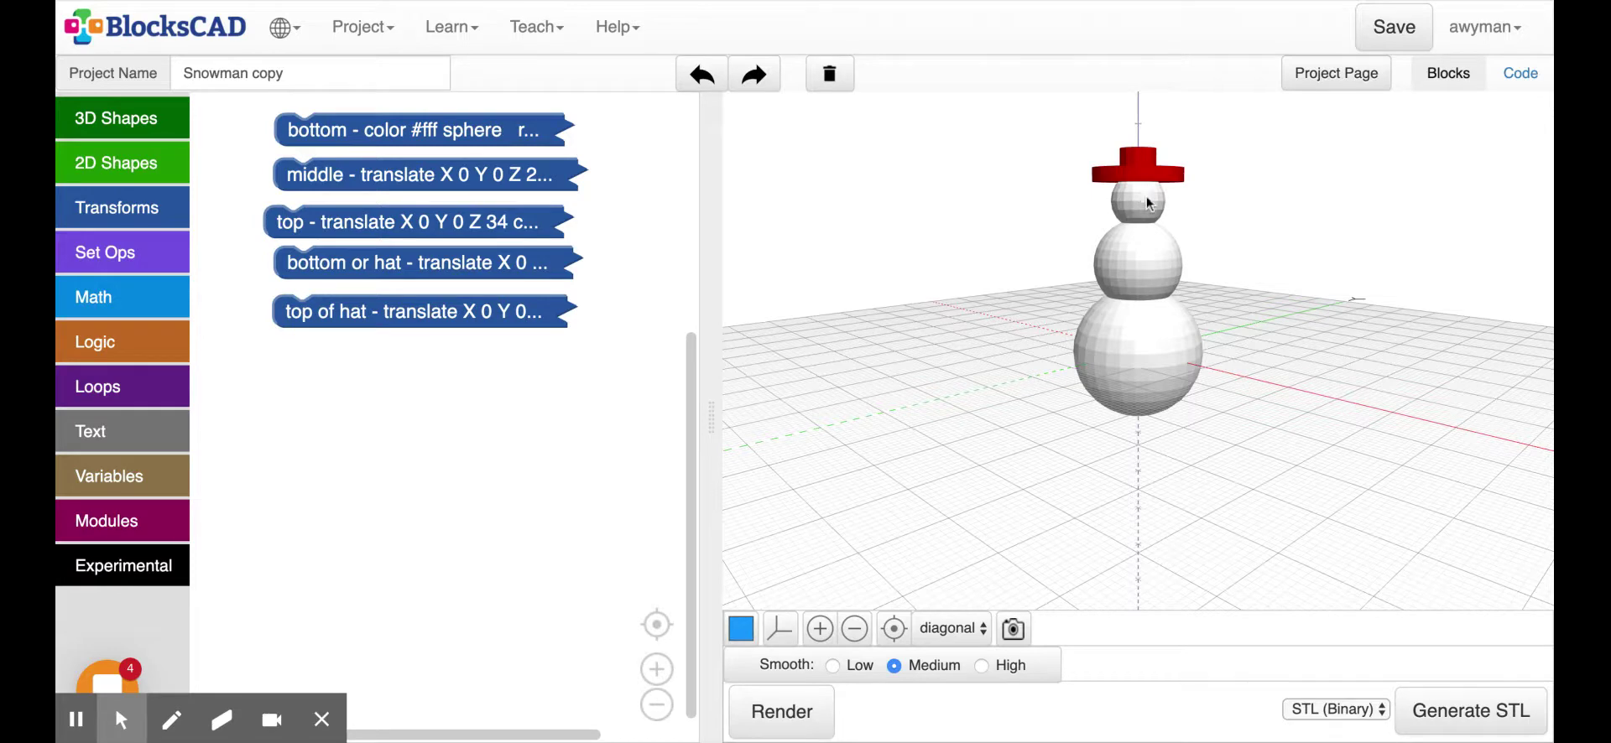
Drop a radius-10 sphere block from 3D Shapes into the workspace and render.
left_click(133, 118)
left_click_drag(267, 141, 361, 458)
left_click(788, 713)
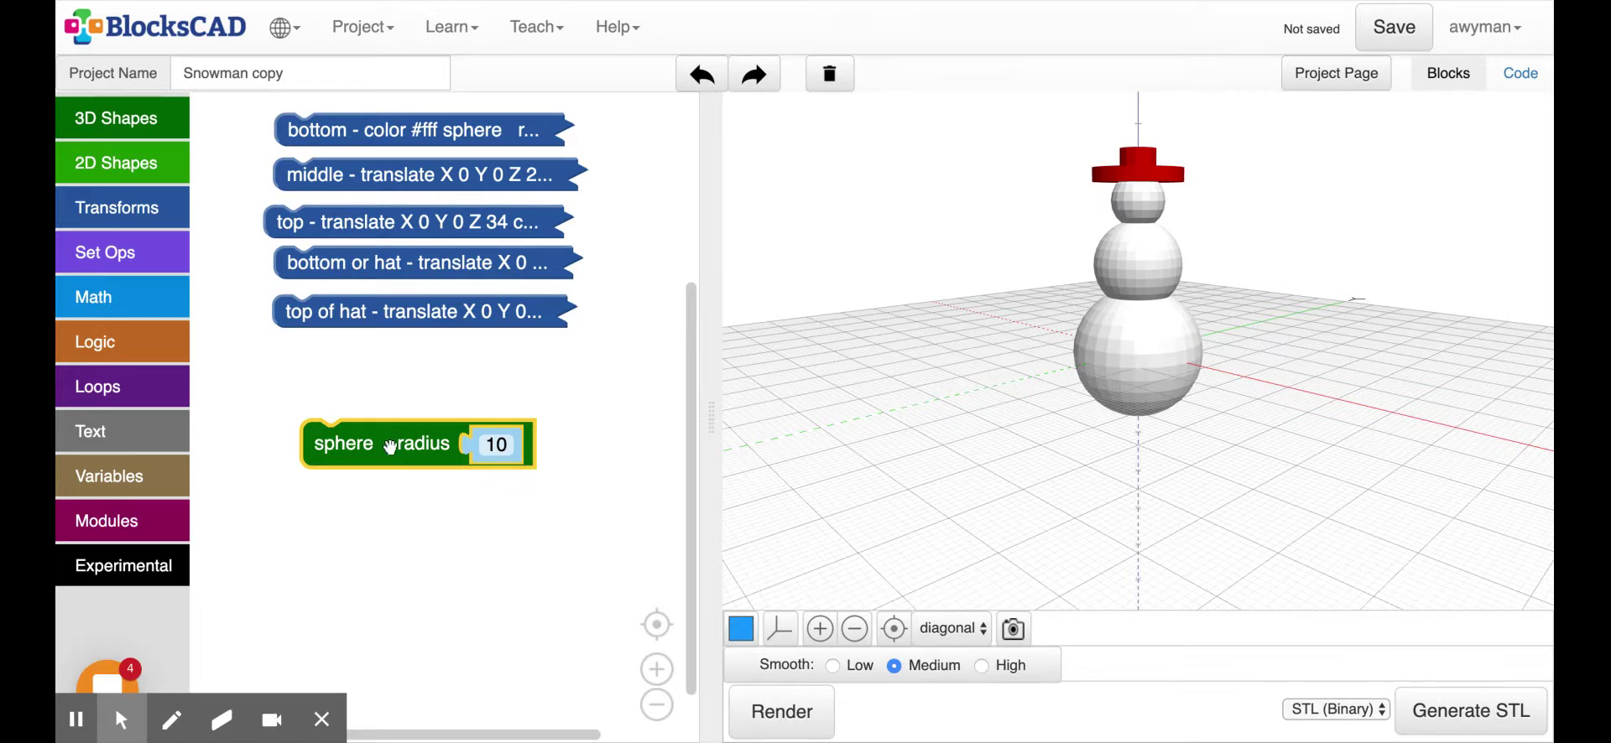
Wrap the new sphere in a translate block at X 0, Y 0, Z 0 and move the pair lower.
left_click(149, 220)
left_click(293, 137)
left_click_drag(292, 137, 312, 445)
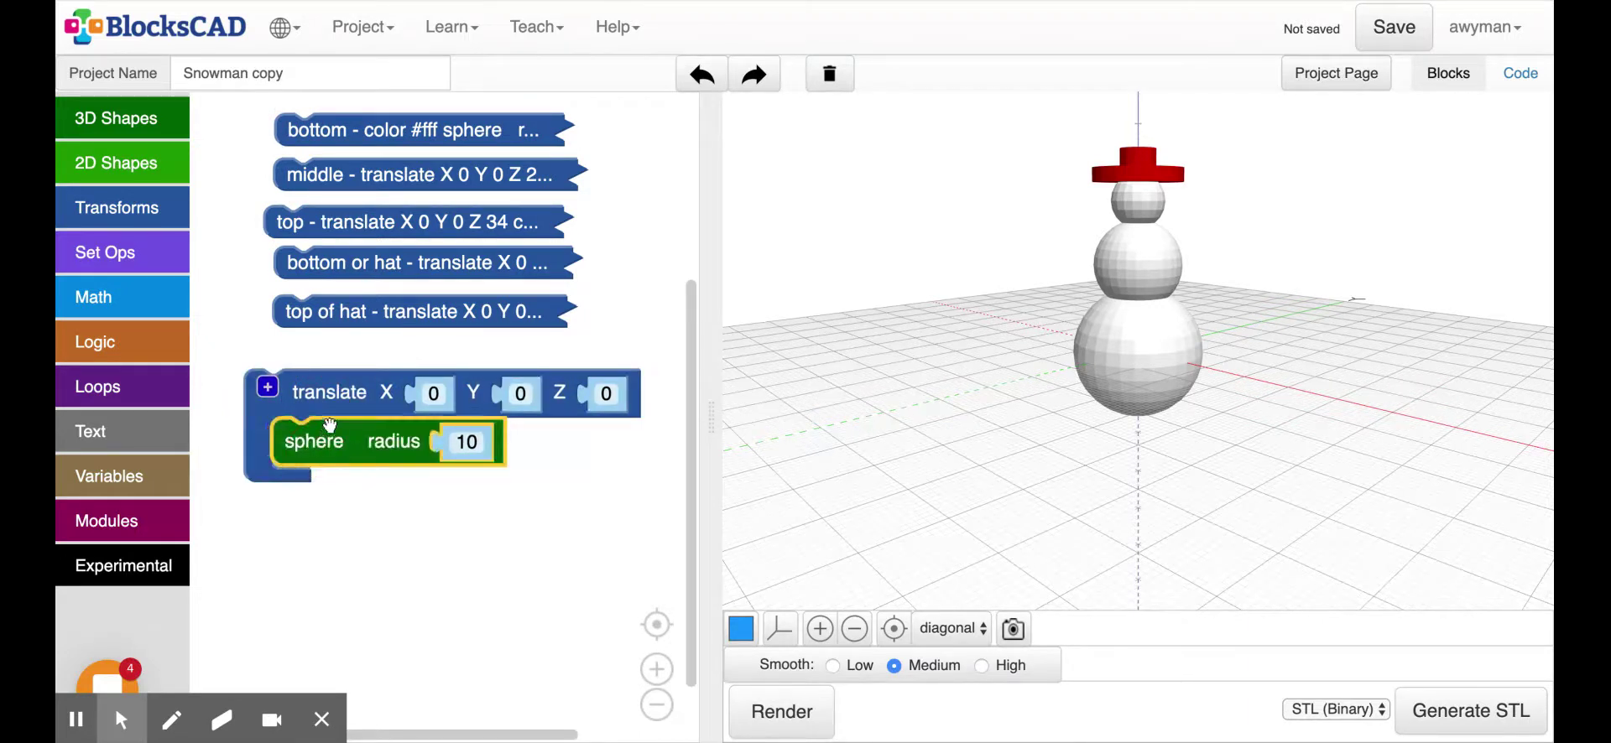
left_click_drag(332, 400, 345, 504)
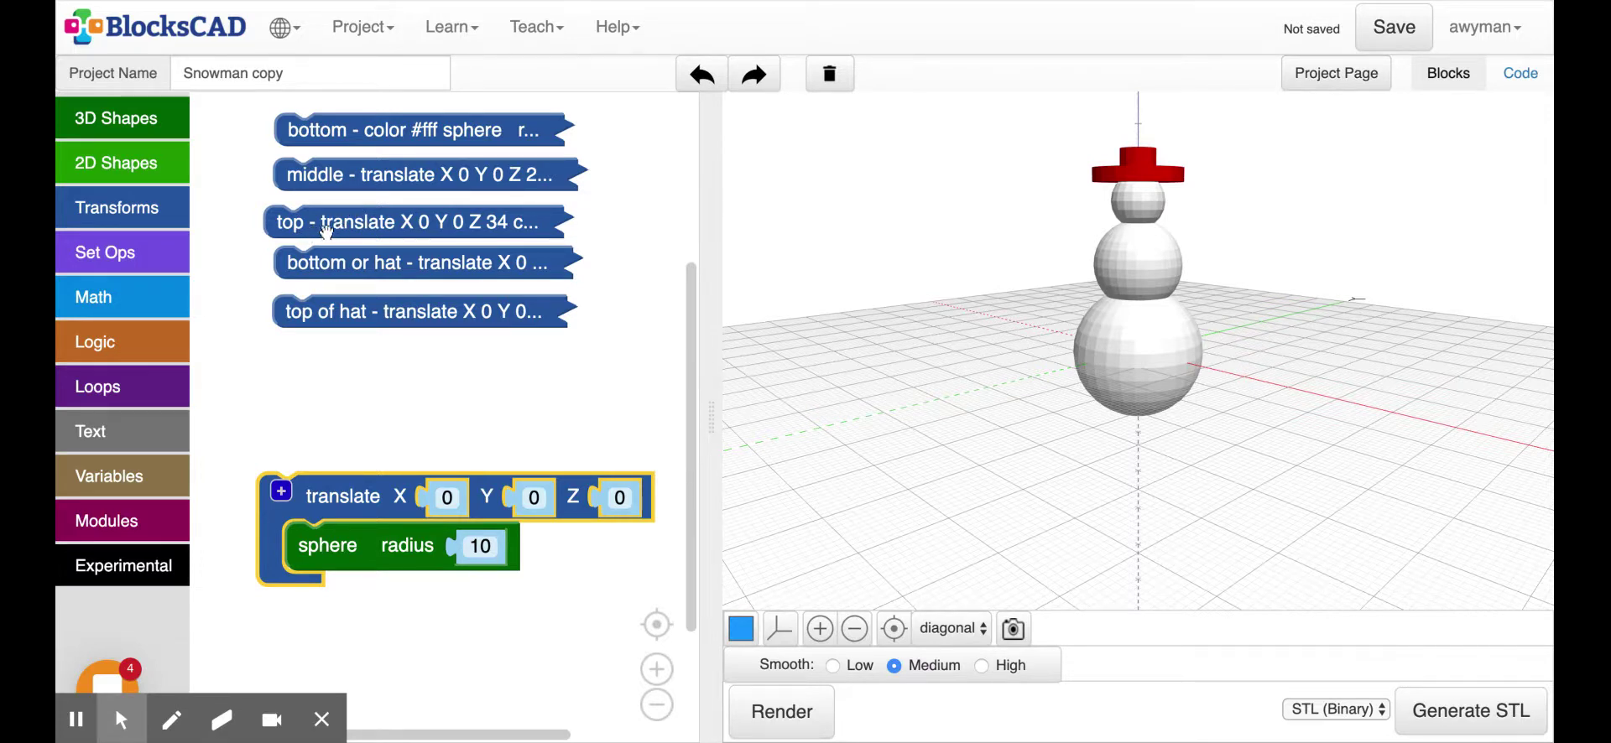
right_click(326, 231)
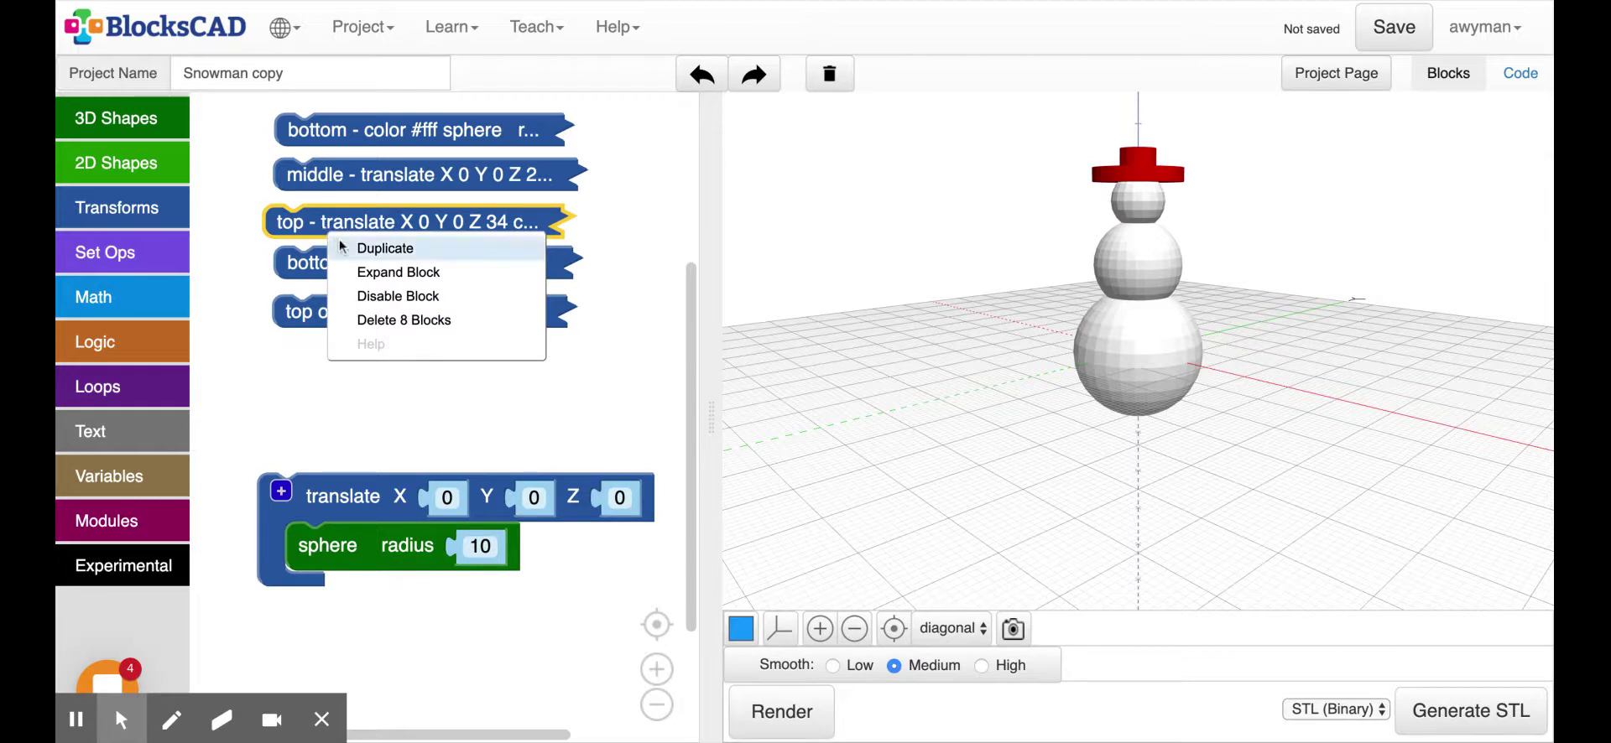
Expand the top block and set the new sphere's translate to X 10, Y 10, Z 34.
left_click(359, 269)
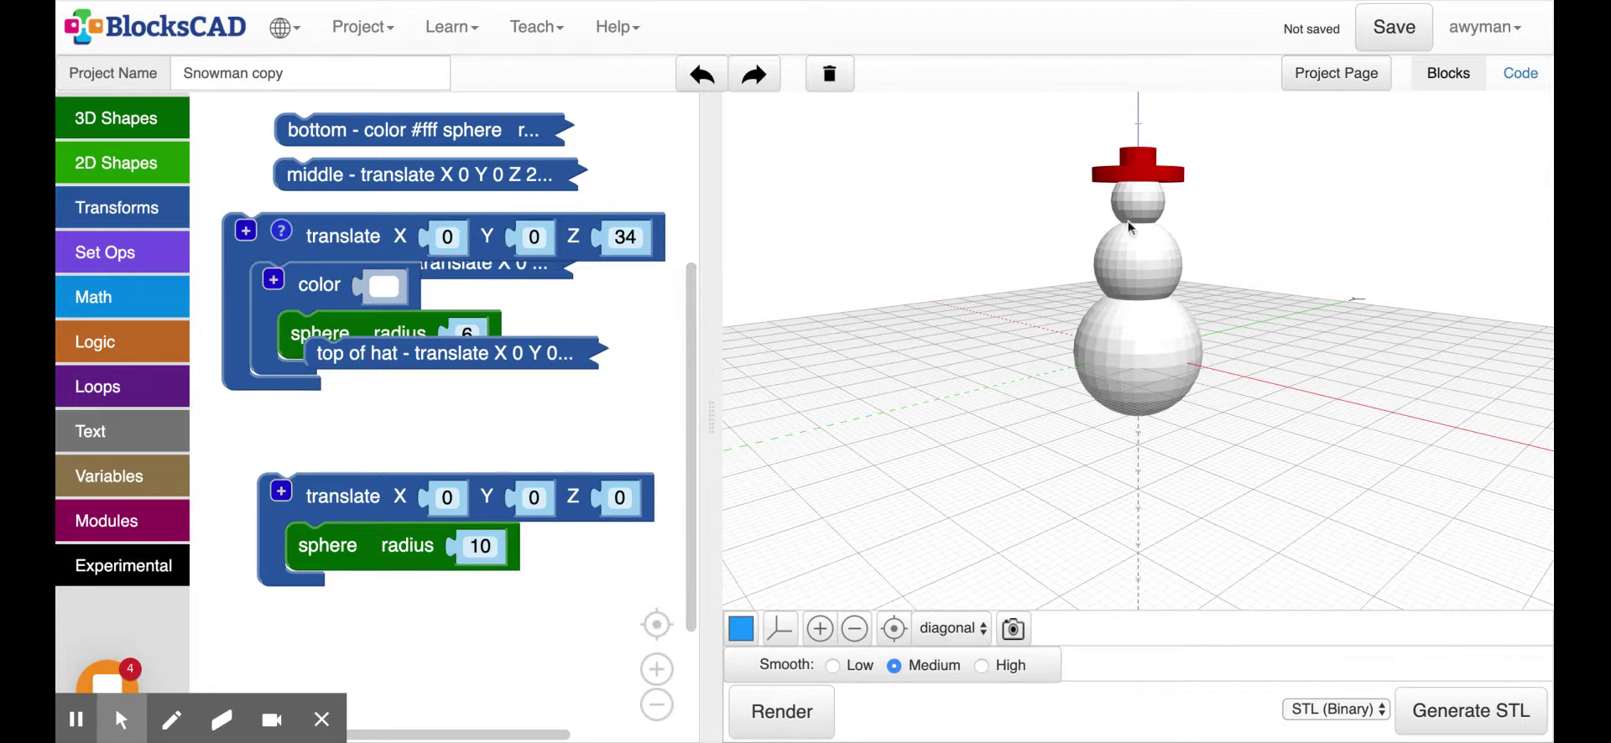
left_click(623, 497)
type("34")
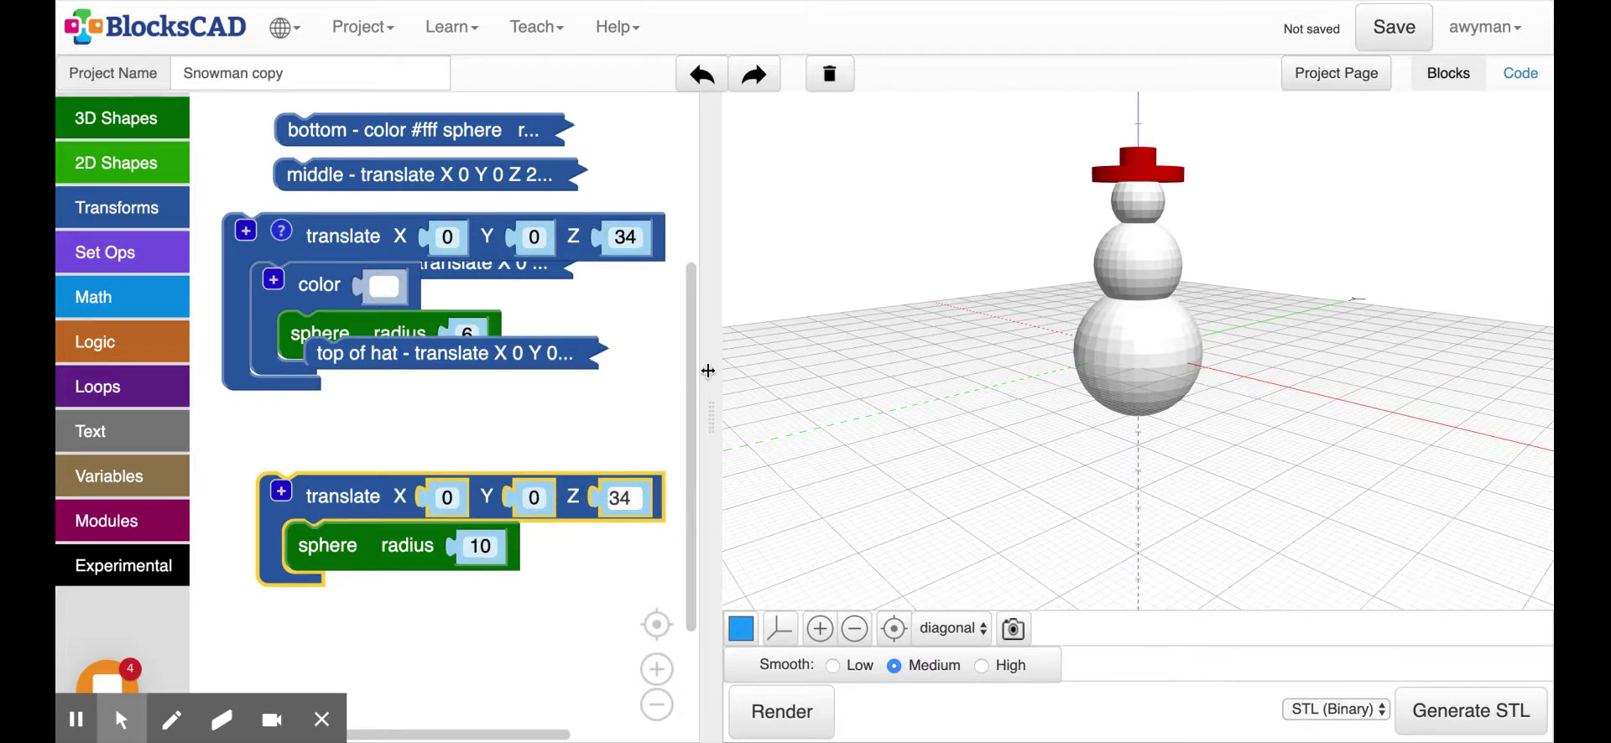
left_click(452, 501)
type("10")
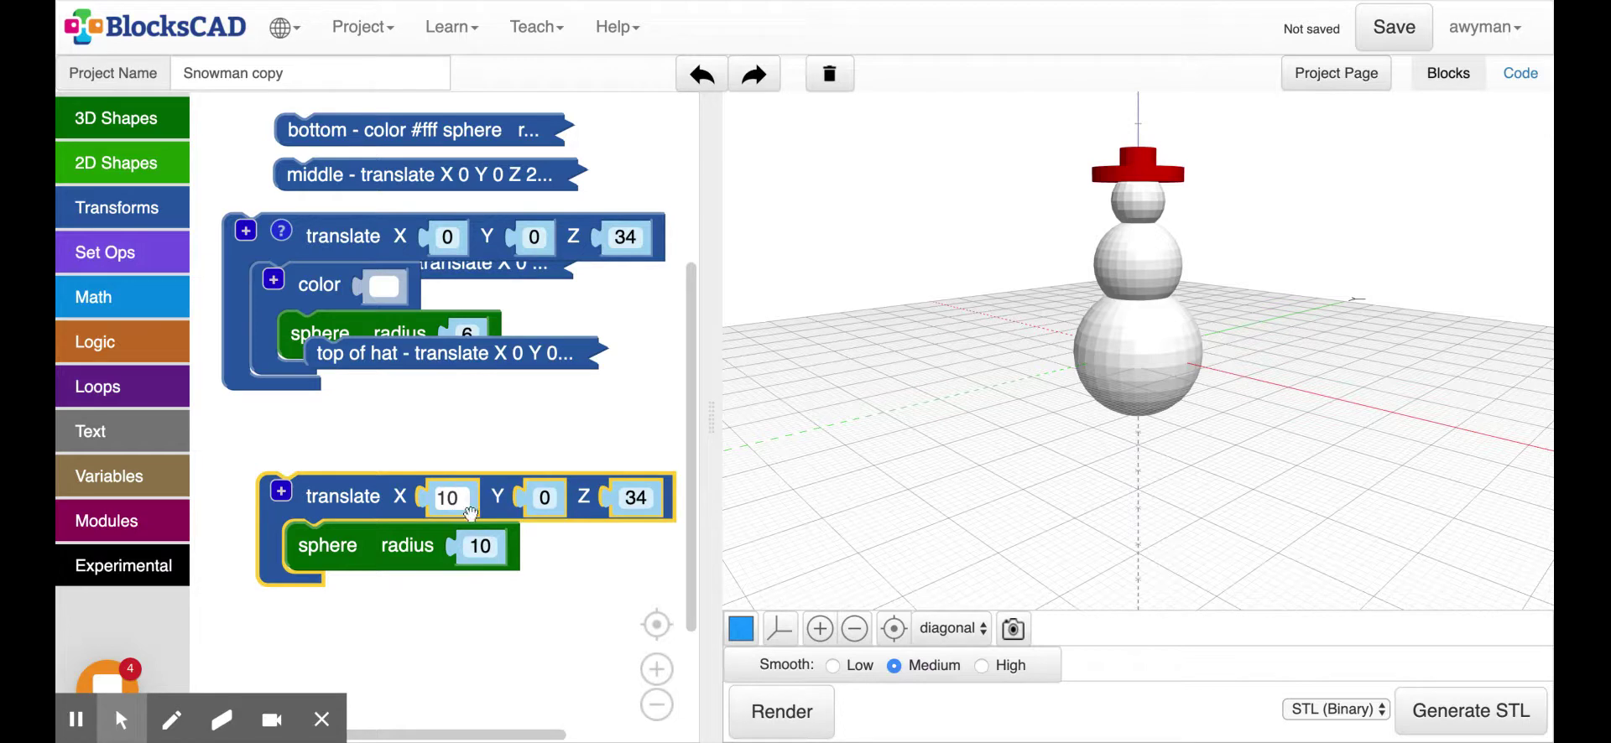
left_click(554, 499)
type("10")
Change the new sphere's radius to 2.
left_click(488, 554)
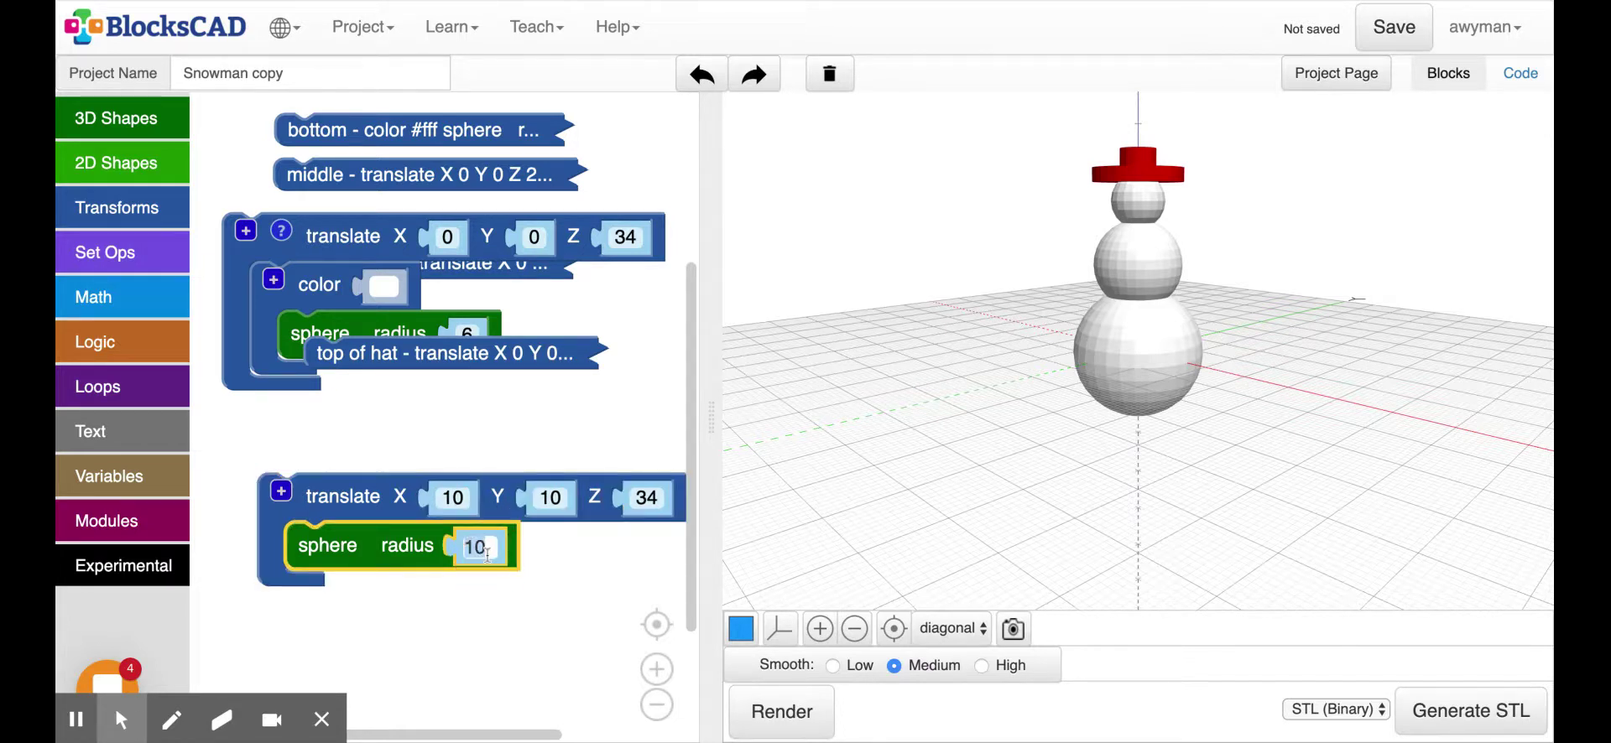
type("2")
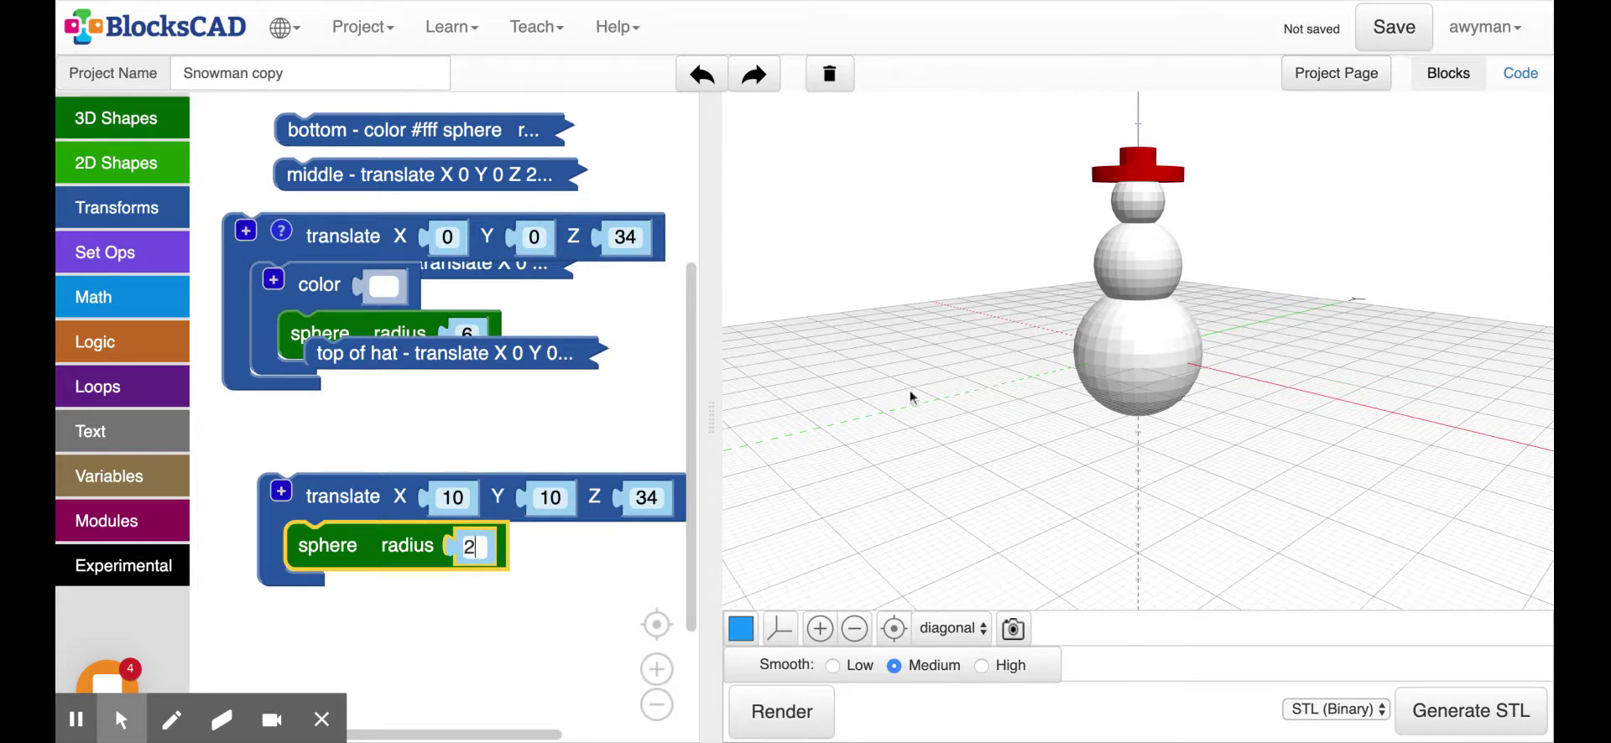
left_click(311, 257)
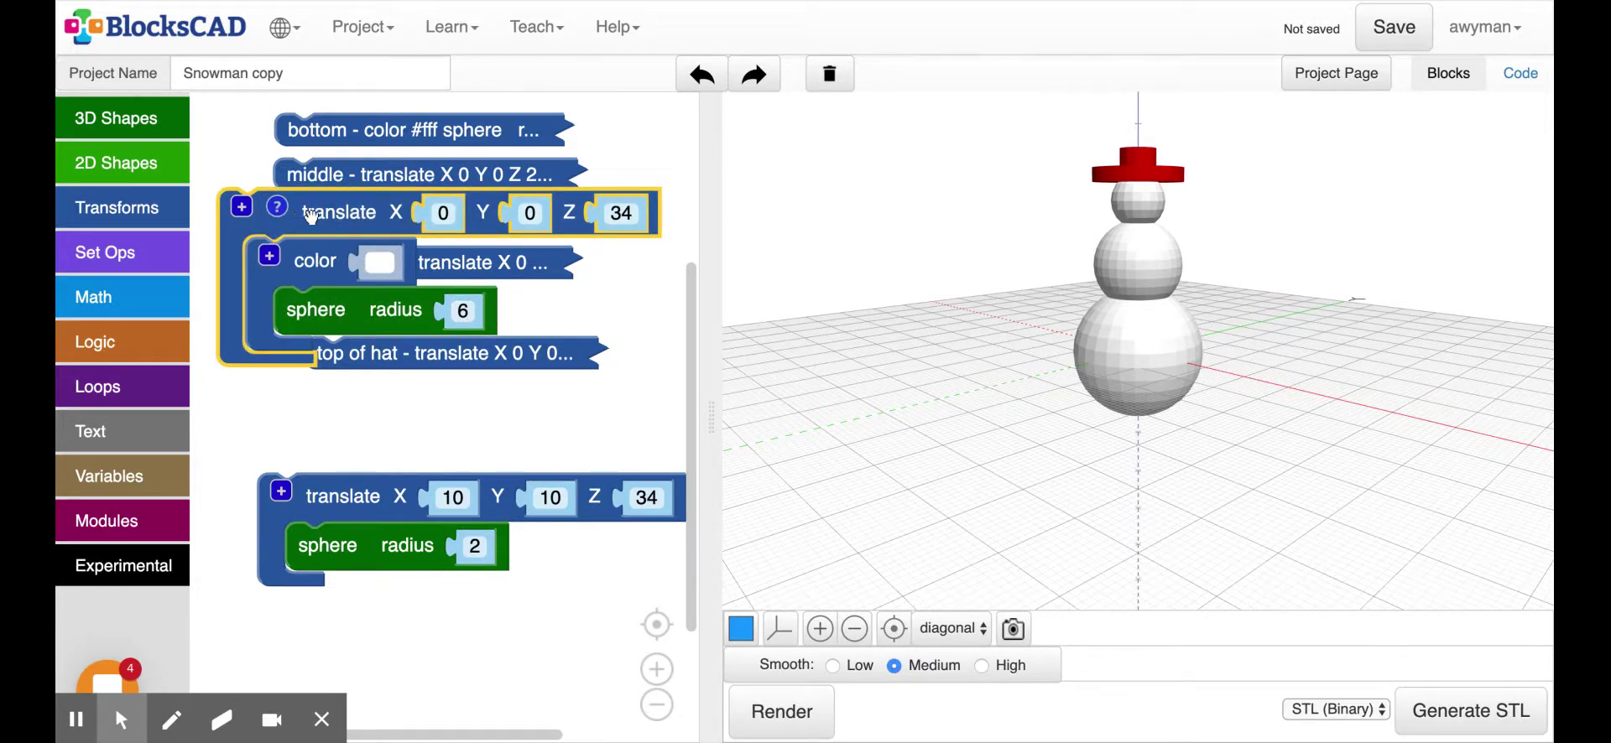
right_click(309, 216)
Collapse the top block again and realign it with the eye block beneath.
left_click(367, 300)
left_click_drag(326, 220, 364, 231)
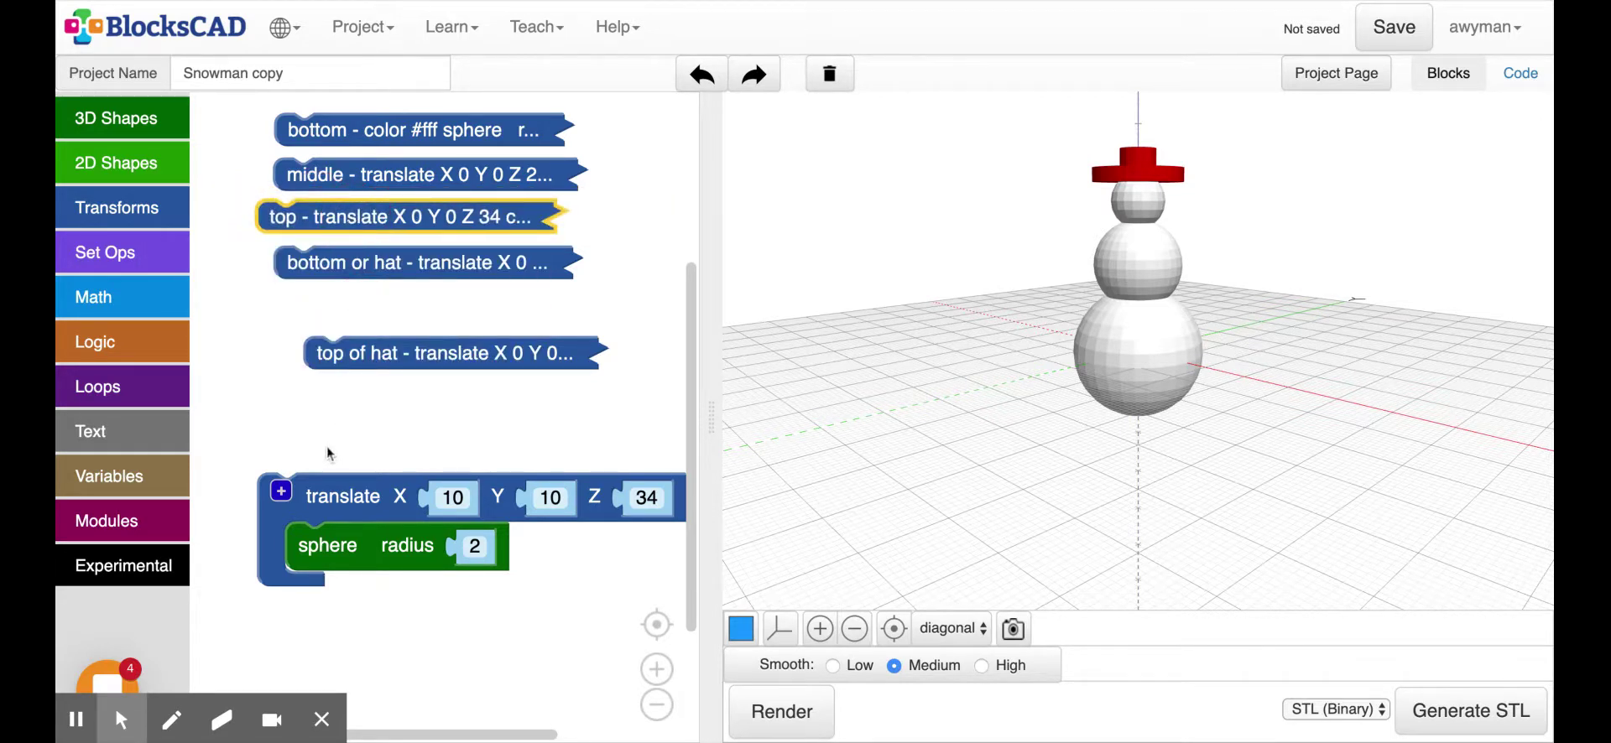
left_click_drag(352, 488, 329, 424)
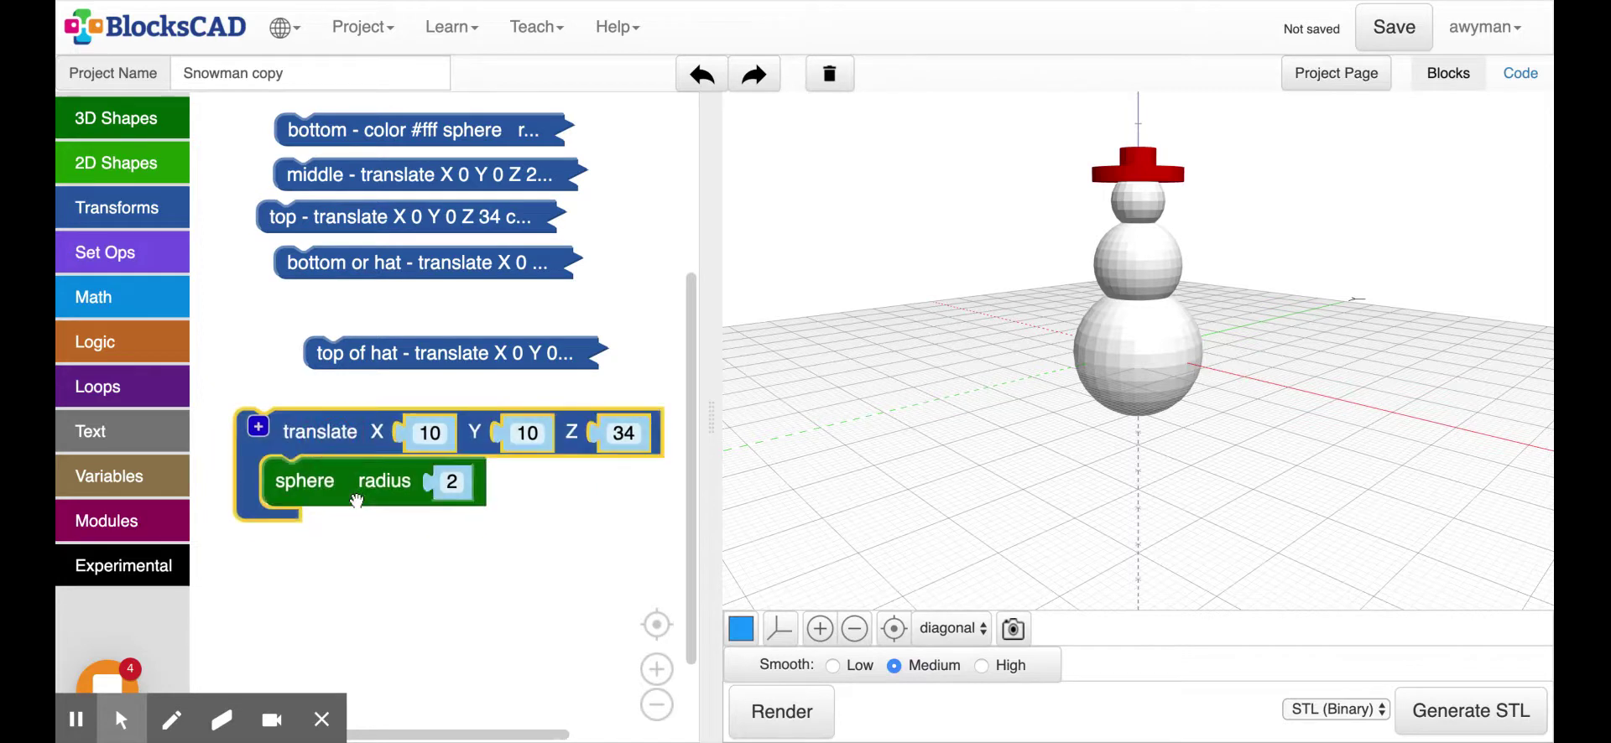
Add the comment 'left eye' to the eye's translate block and render.
right_click(320, 436)
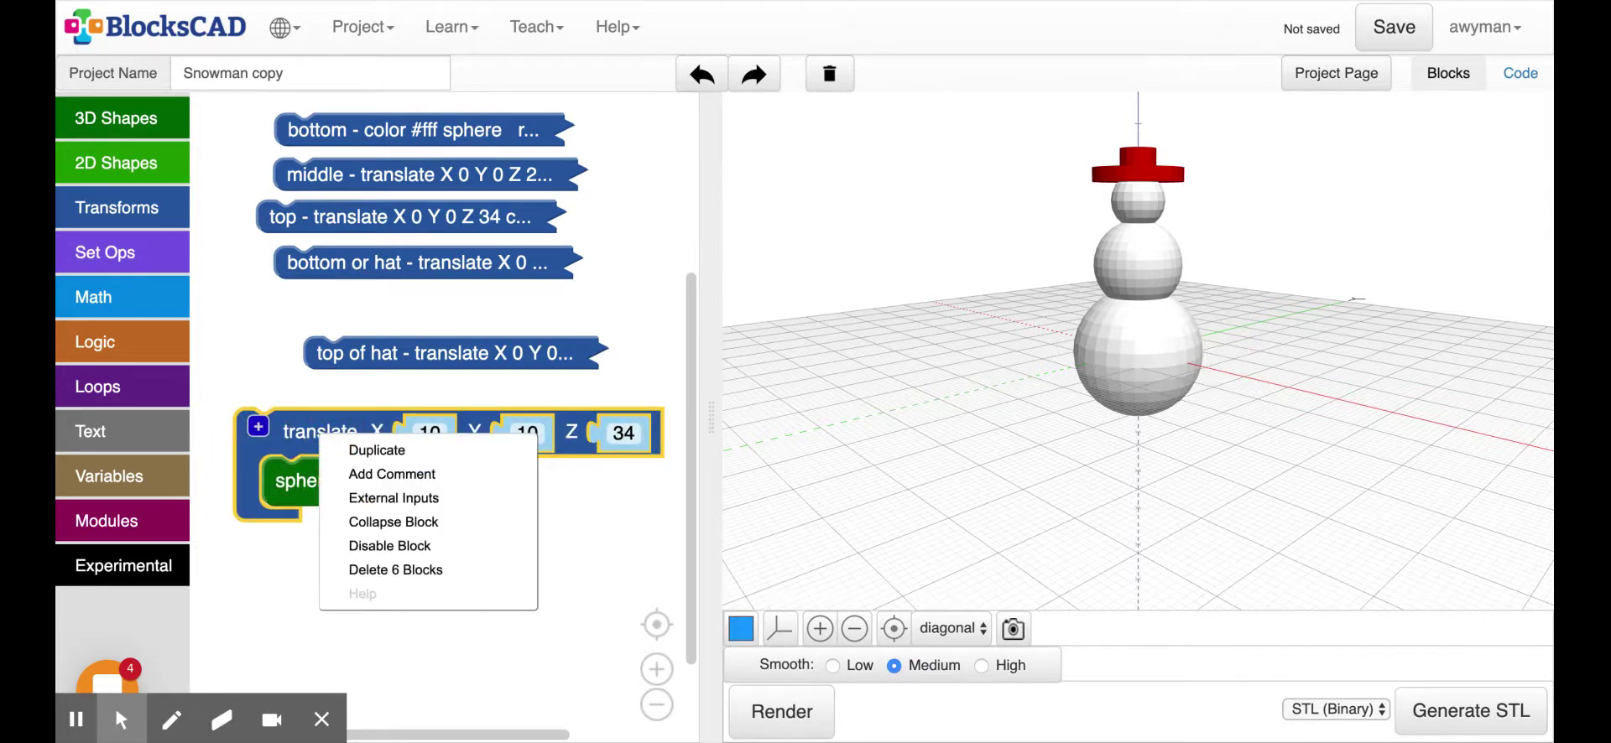
left_click(370, 475)
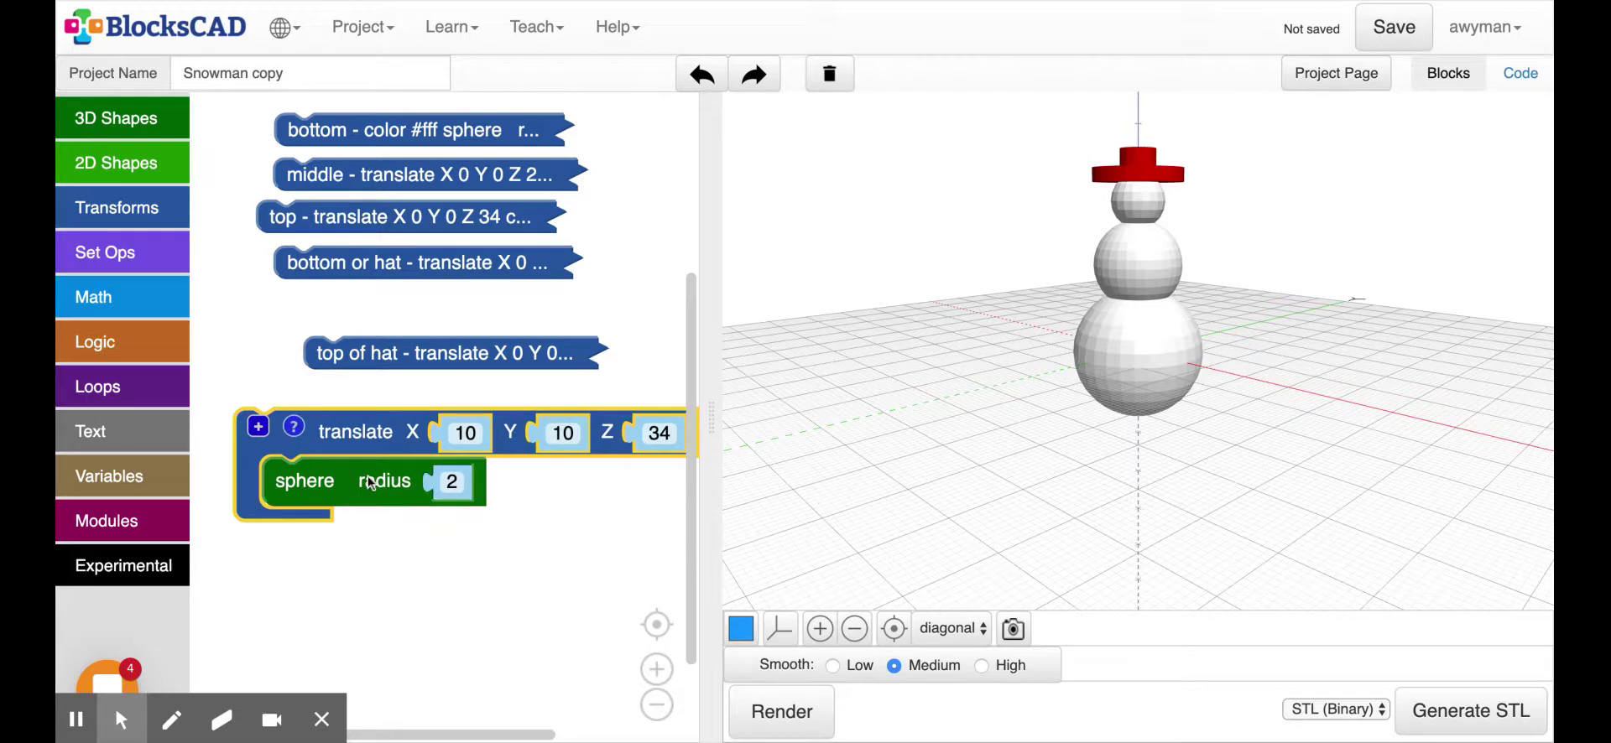
left_click(294, 429)
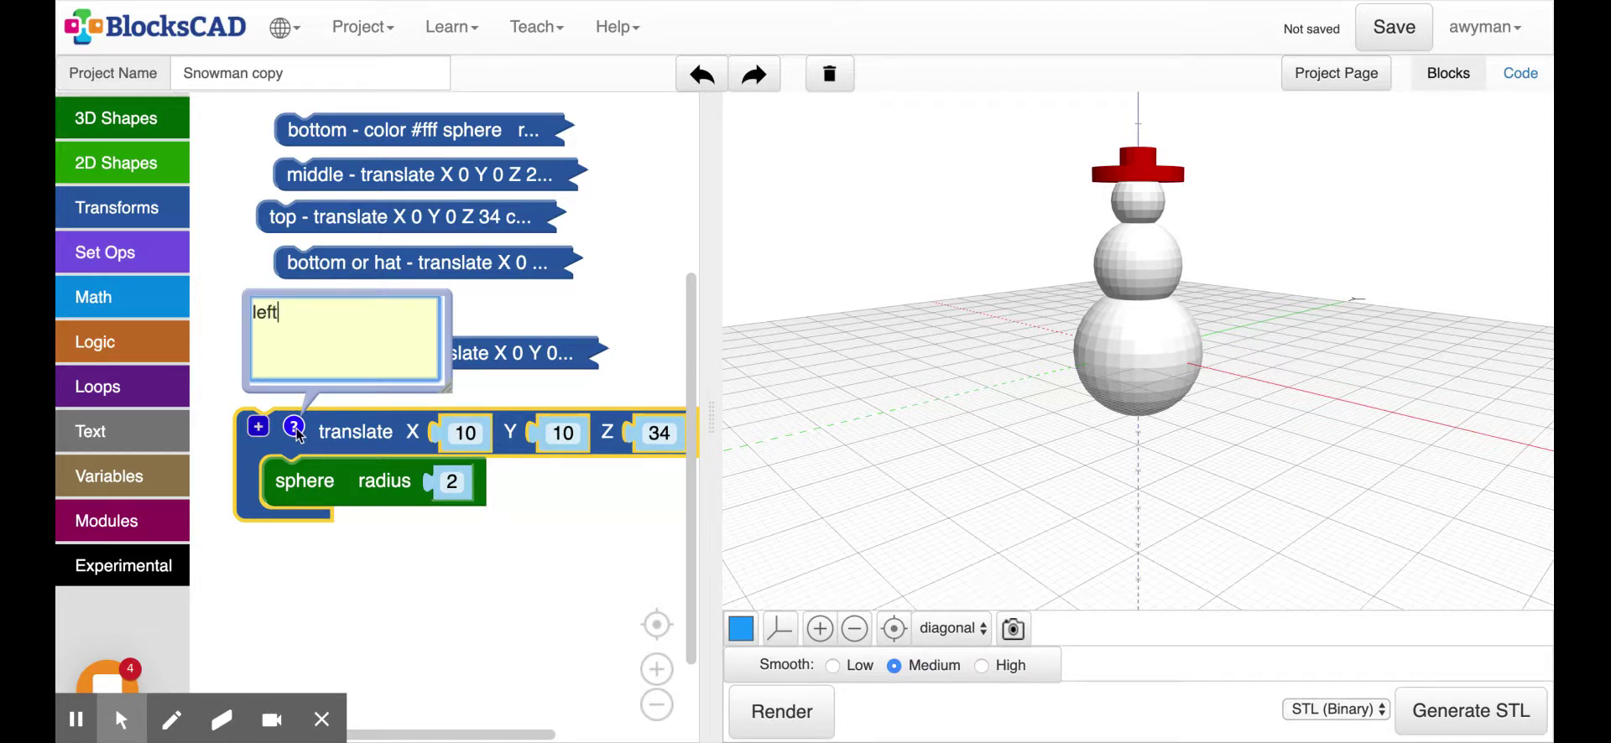
type("left eye")
left_click(294, 427)
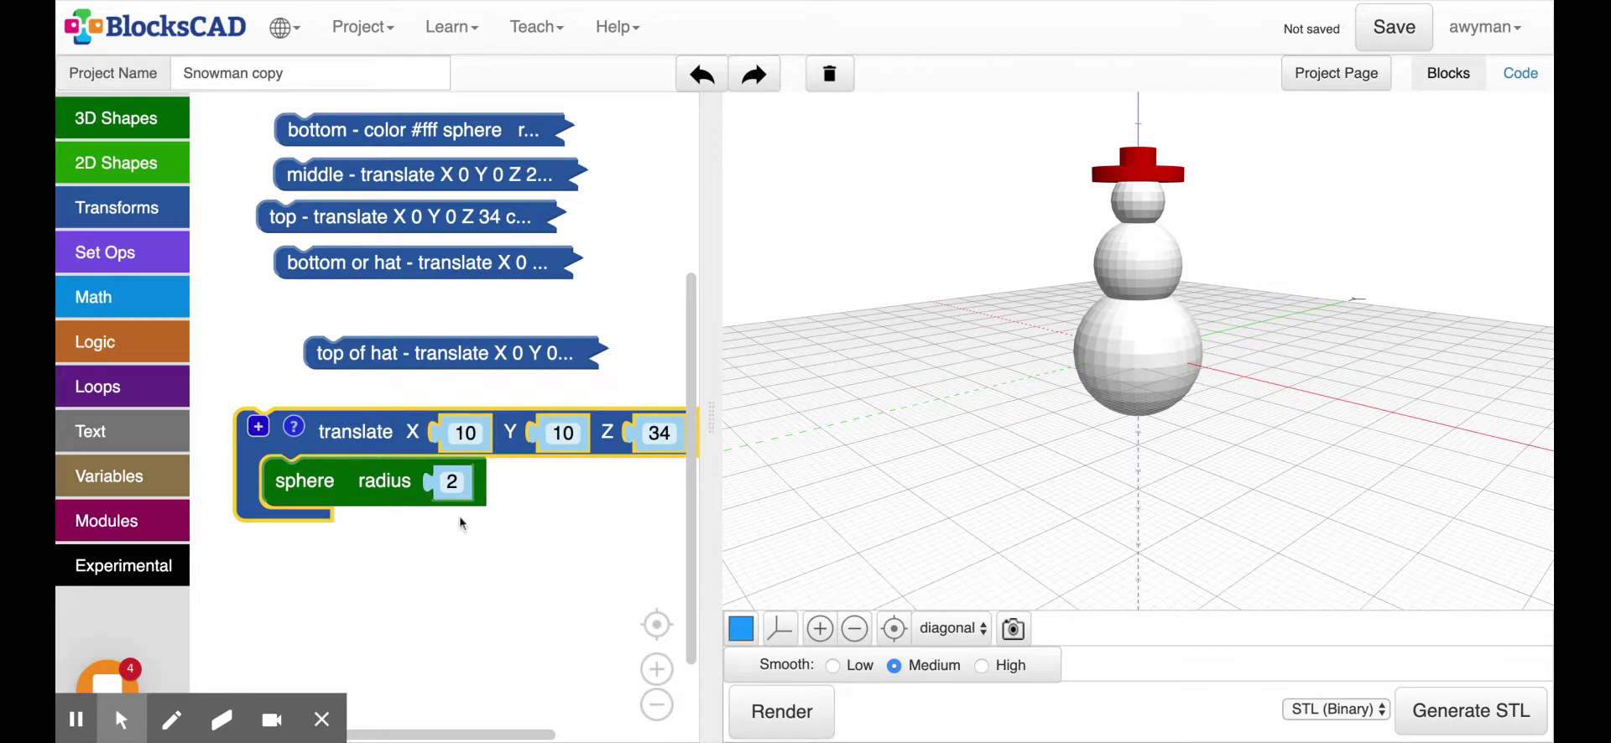
left_click(801, 722)
Wrap the eye translate in a color block set to black and render it.
left_click(151, 218)
left_click_drag(270, 628, 293, 594)
left_click_drag(283, 449, 319, 648)
left_click_drag(292, 602, 290, 444)
left_click(366, 441)
left_click(462, 459)
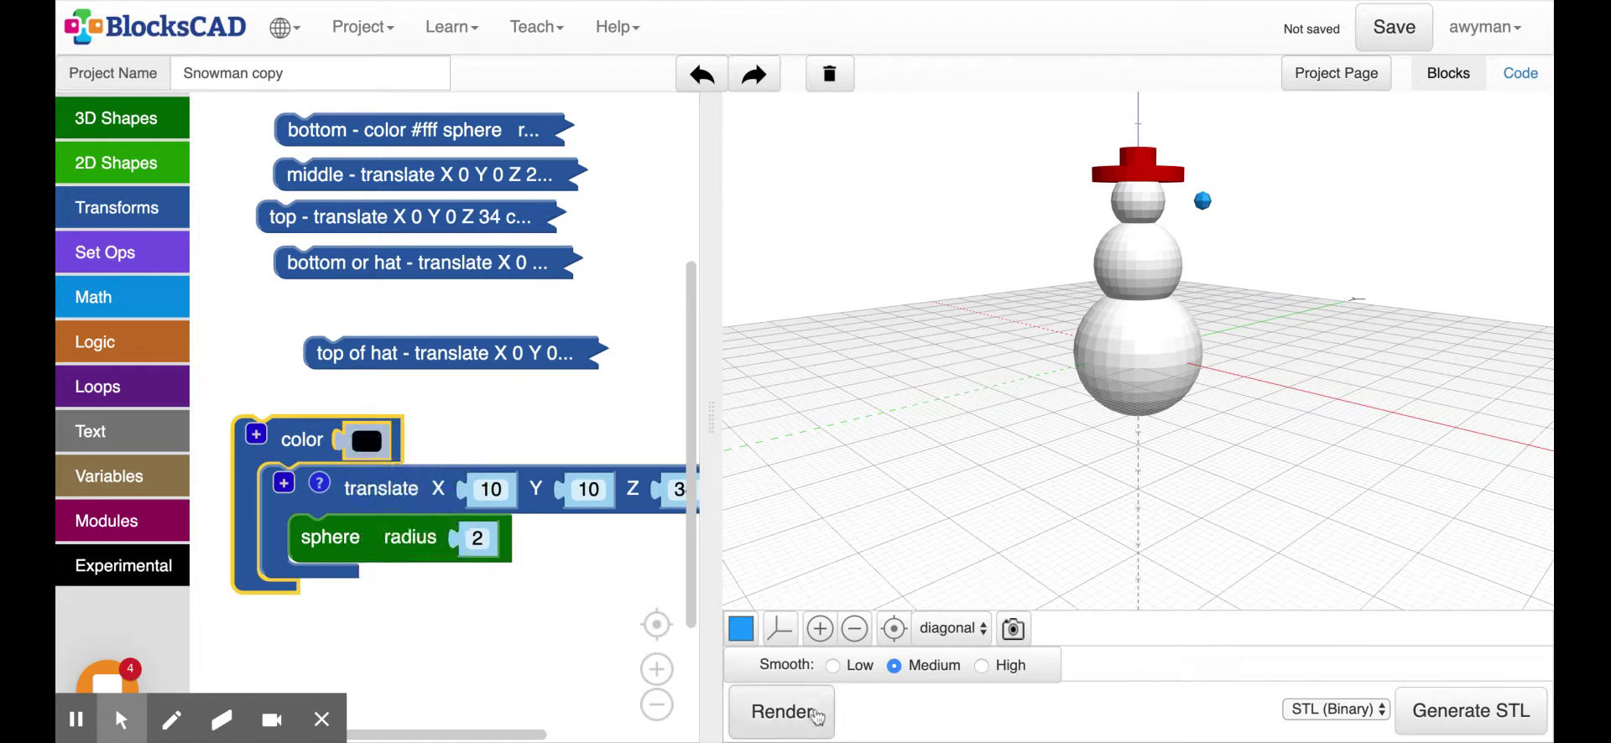
left_click(767, 729)
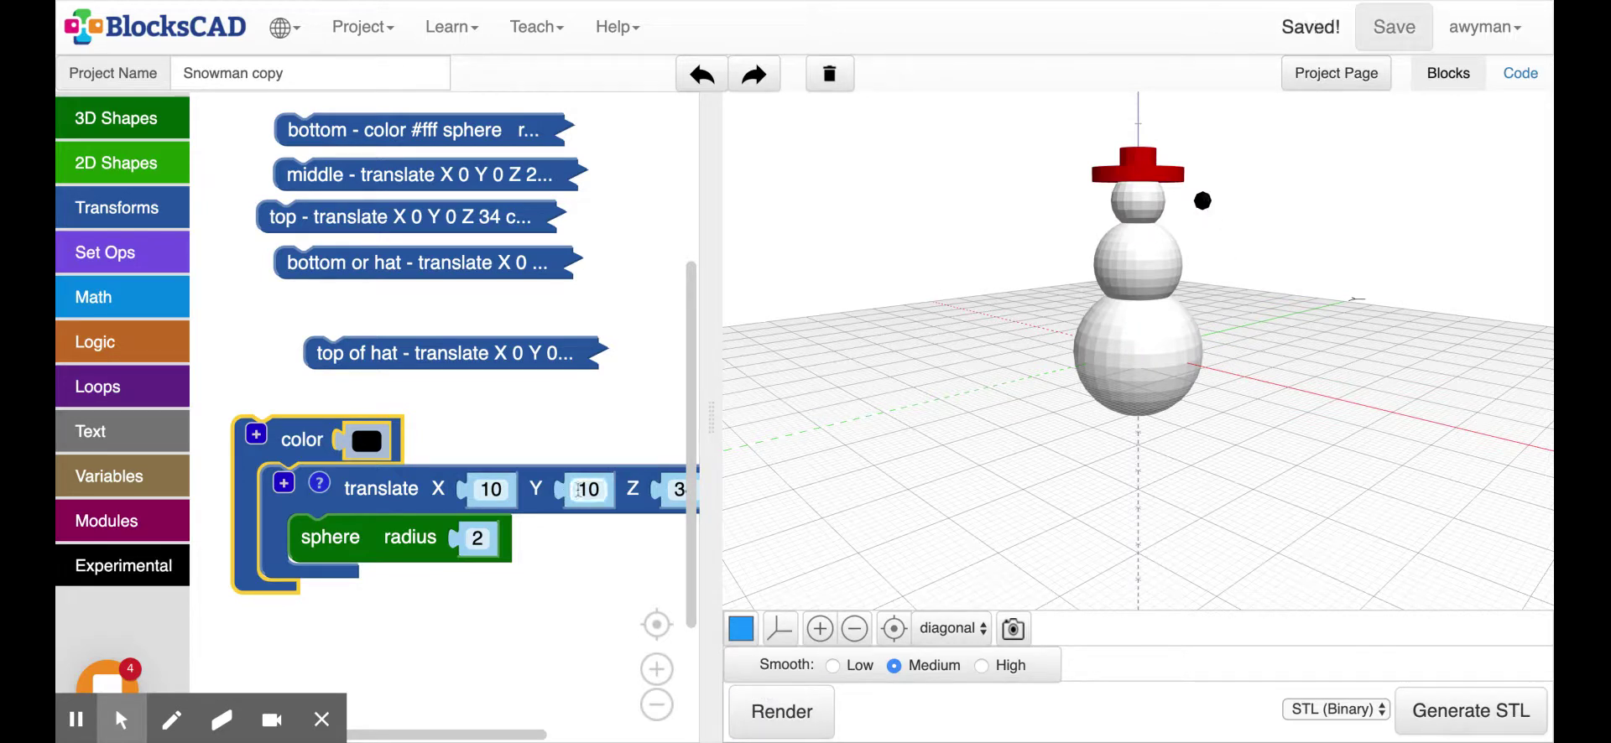
left_click(503, 491)
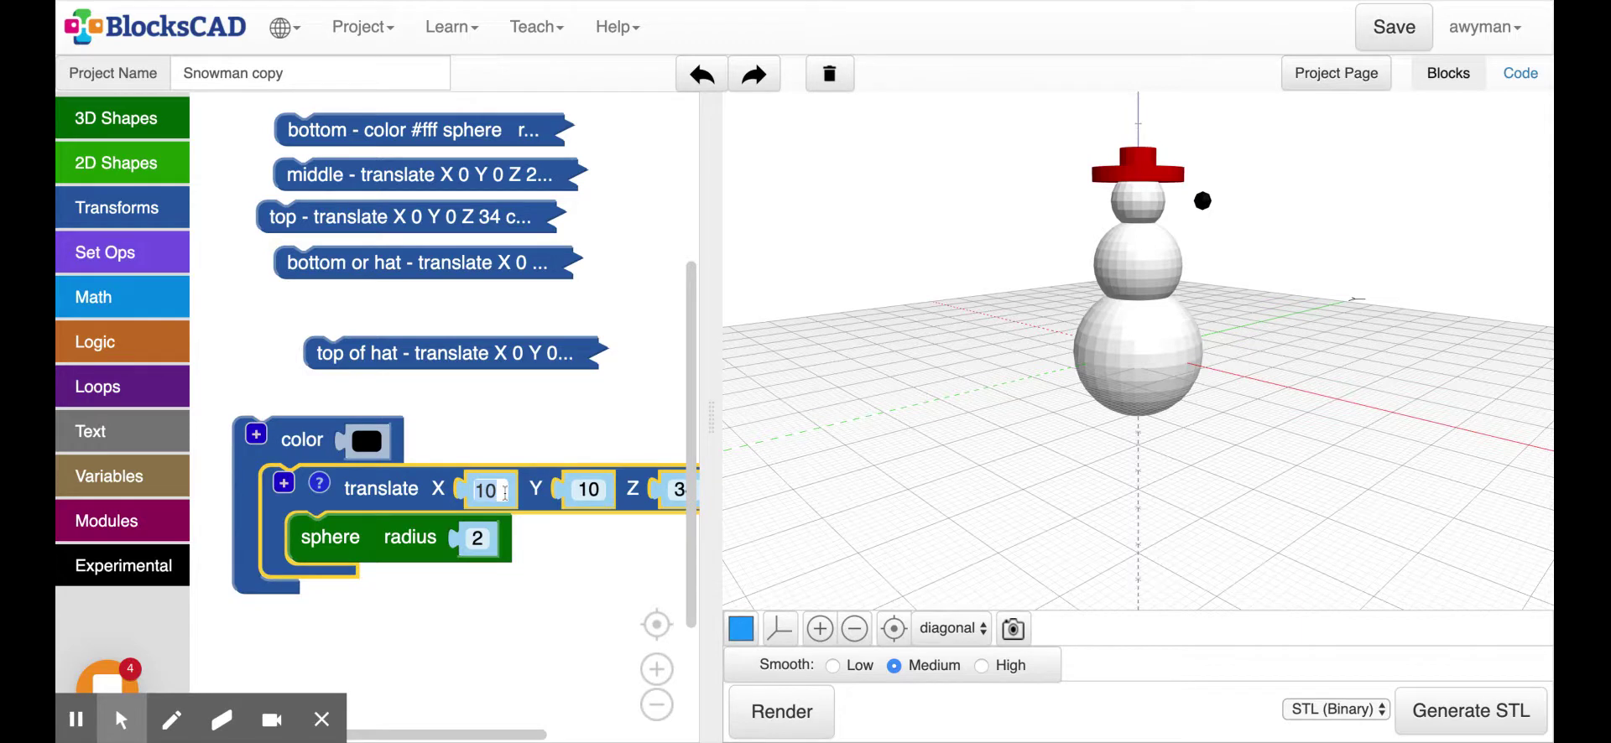
Move the black eye to X 5, Y 5 and render to check it.
type("5")
left_click(586, 491)
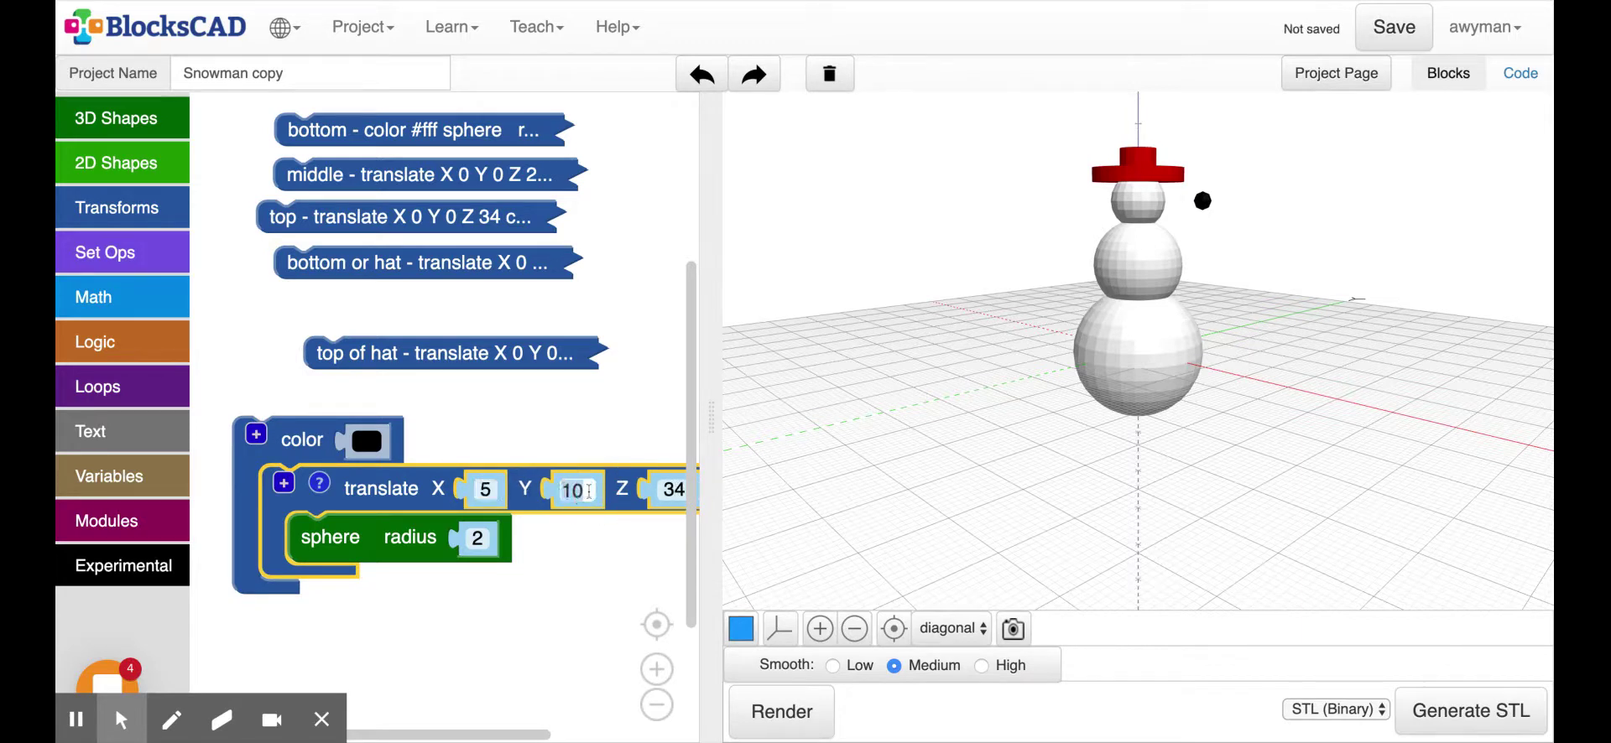
type("5")
left_click(786, 713)
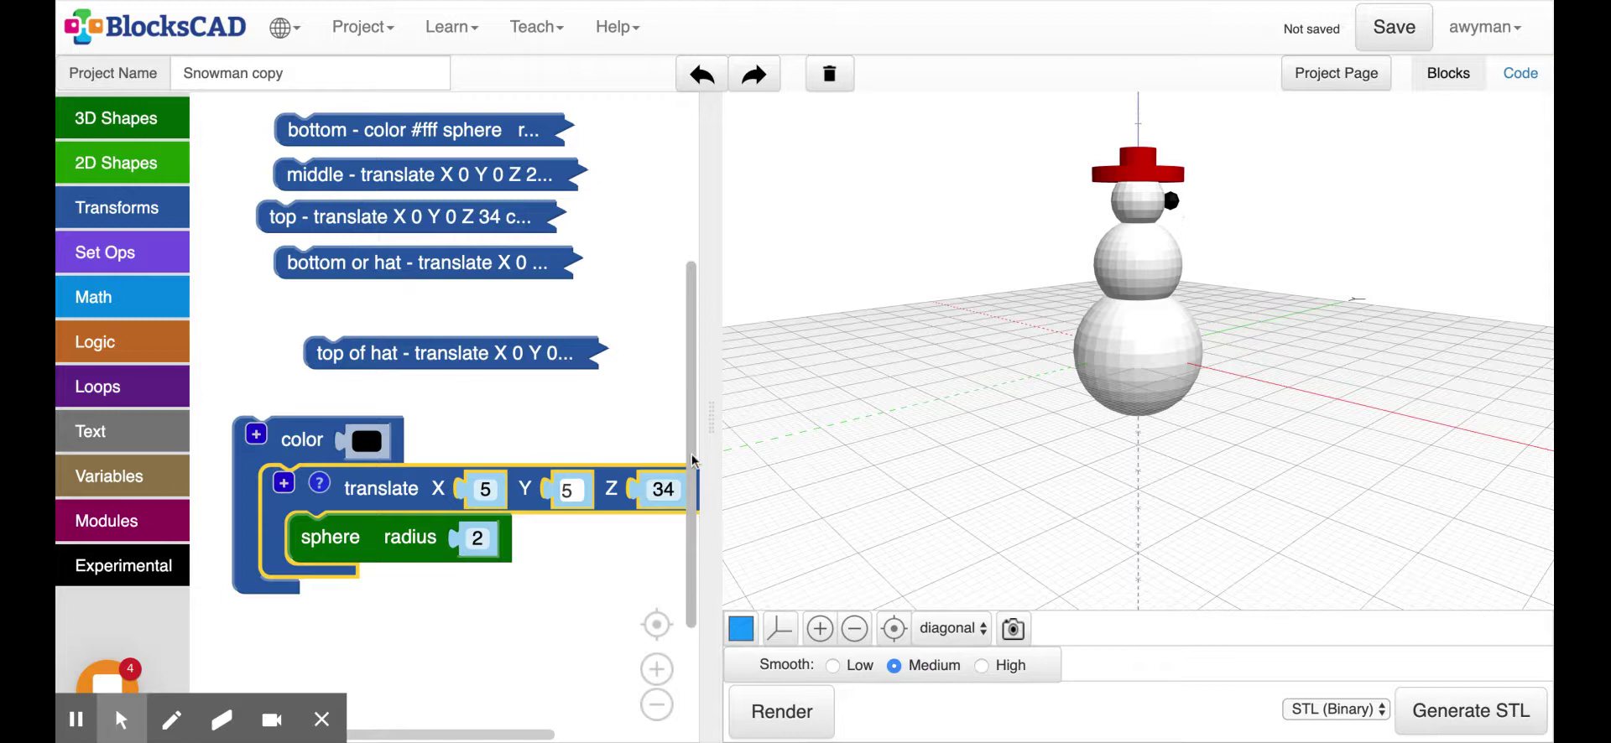
Raise the eye's Z value to 36 and re-render the snowman.
left_click(662, 490)
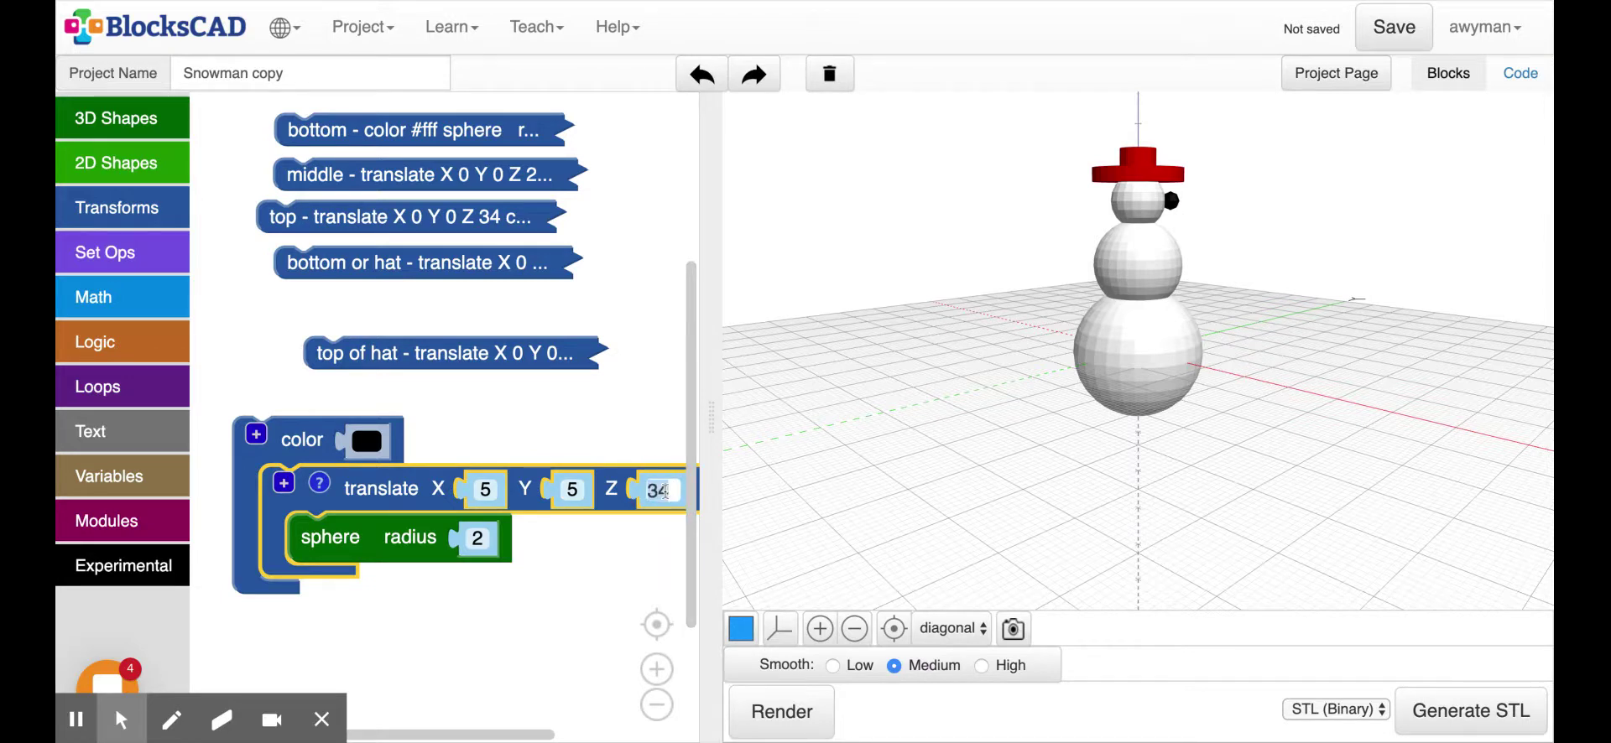
type("36")
left_click(770, 710)
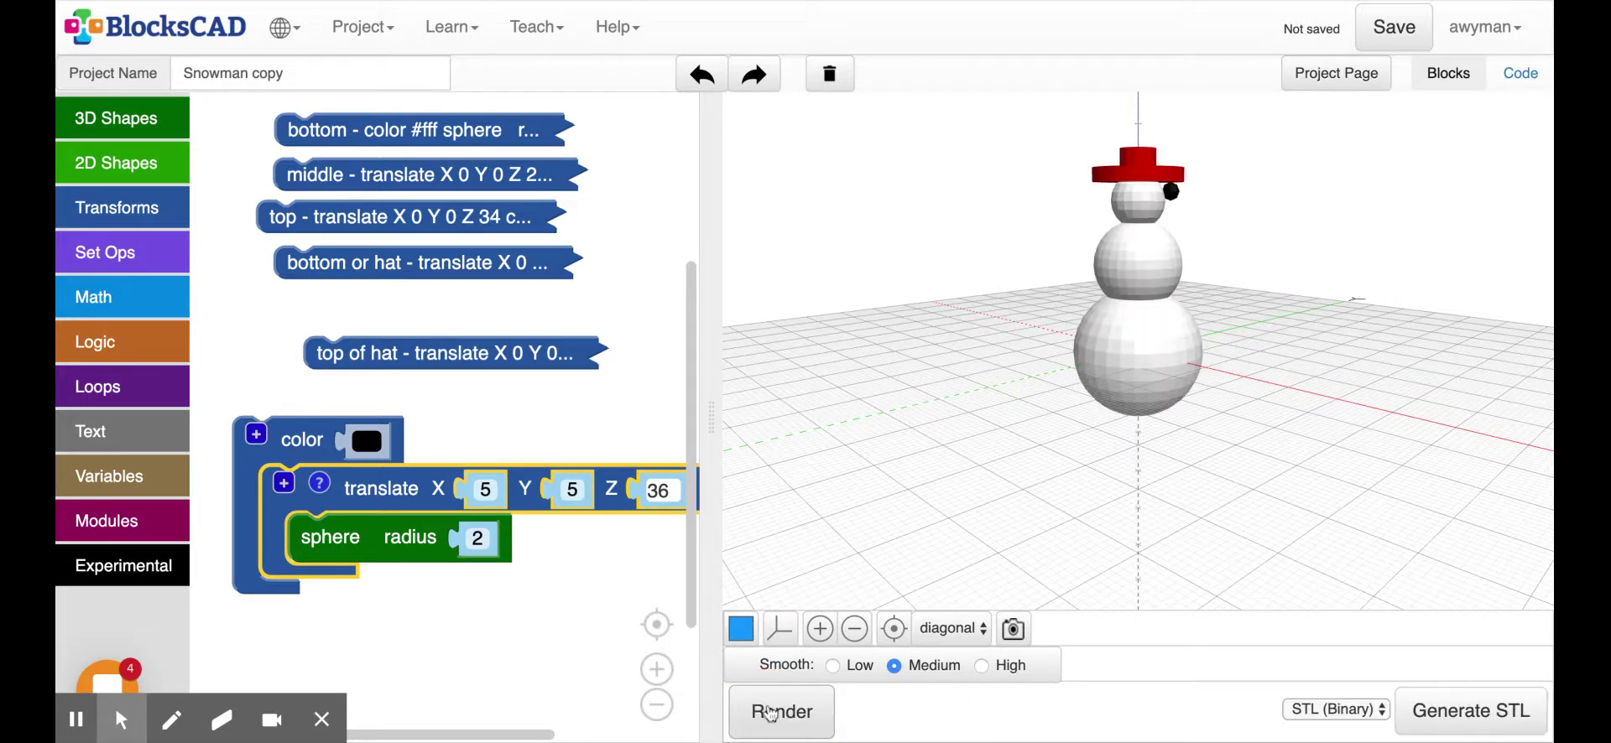
left_click(820, 629)
Try an eye radius of 1 and render it.
left_click_drag(1161, 288, 1151, 315)
left_click_drag(1070, 378, 1136, 334)
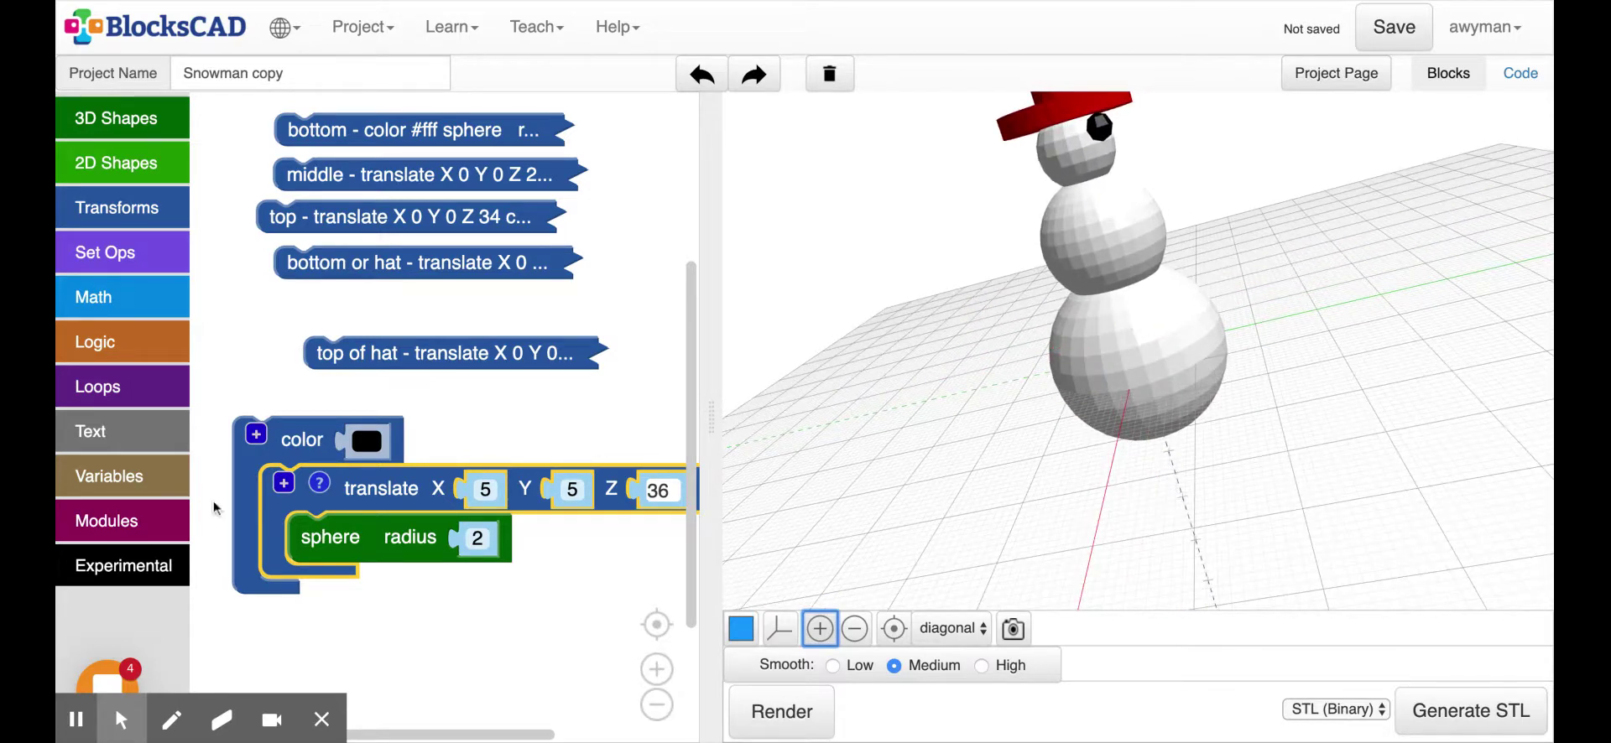
left_click(474, 538)
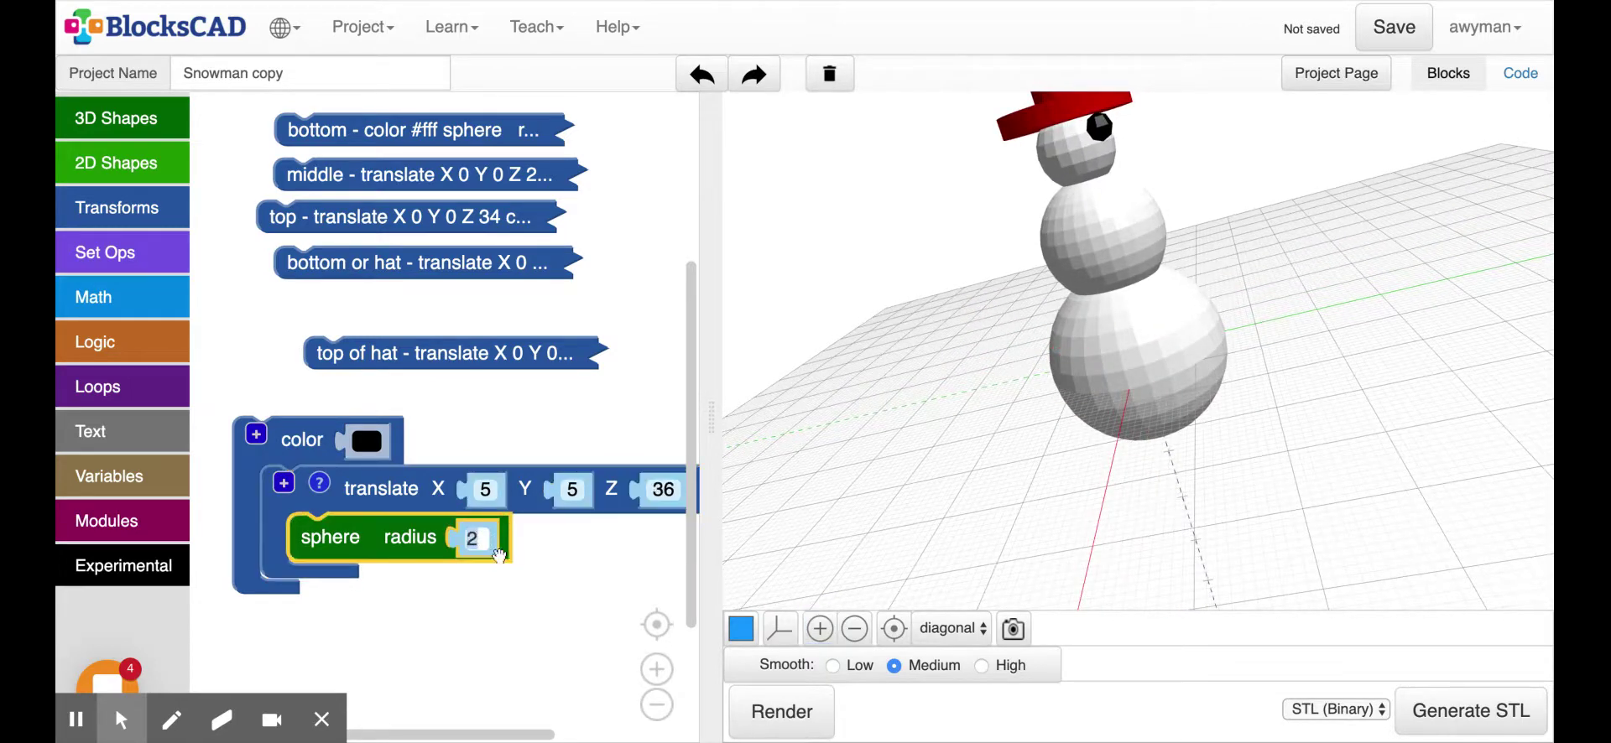
type("1")
left_click(785, 715)
Change the eye radius to 1.5 and re-render.
left_click_drag(1079, 179, 992, 222)
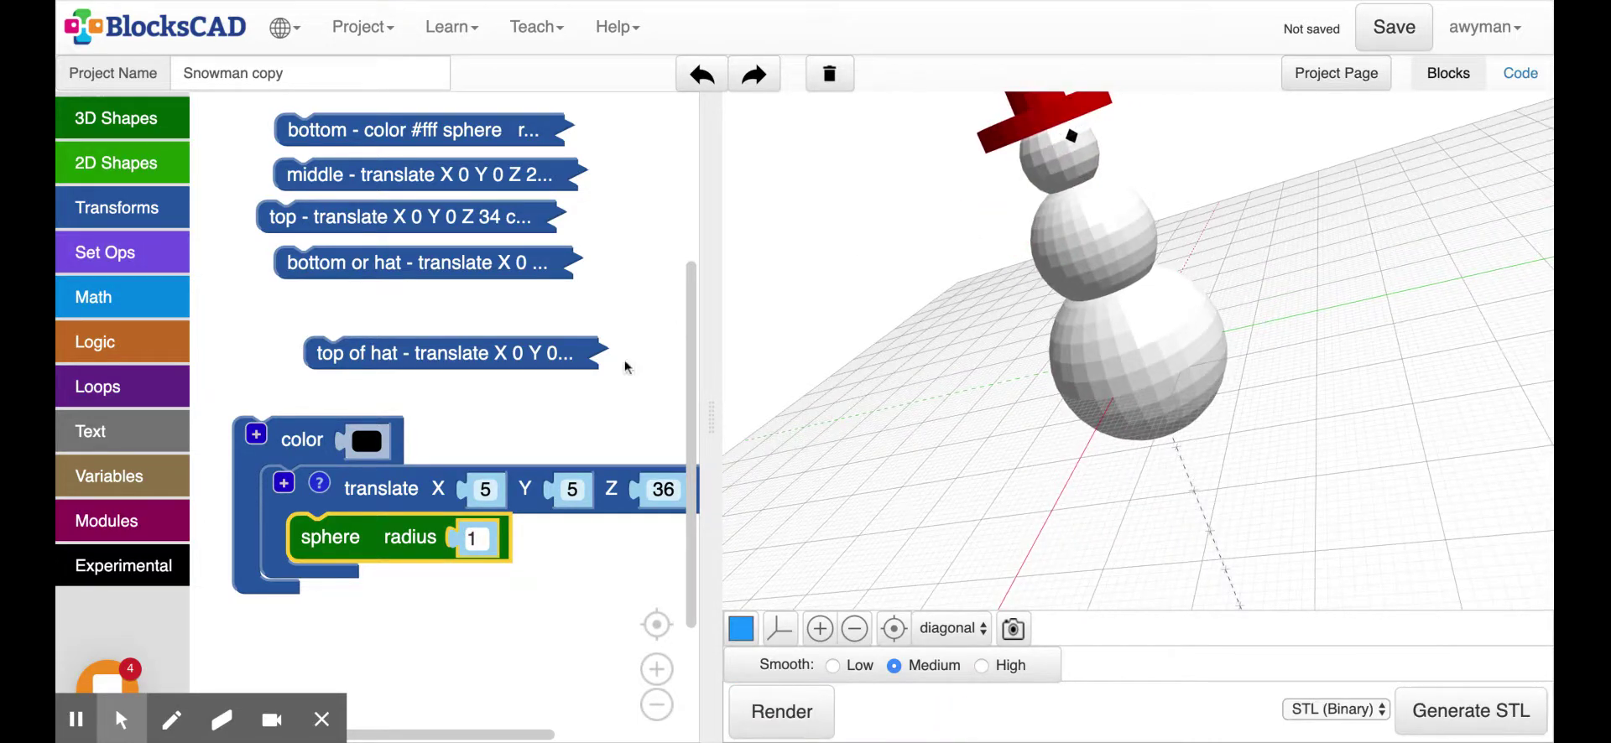
left_click(480, 542)
type("1.5")
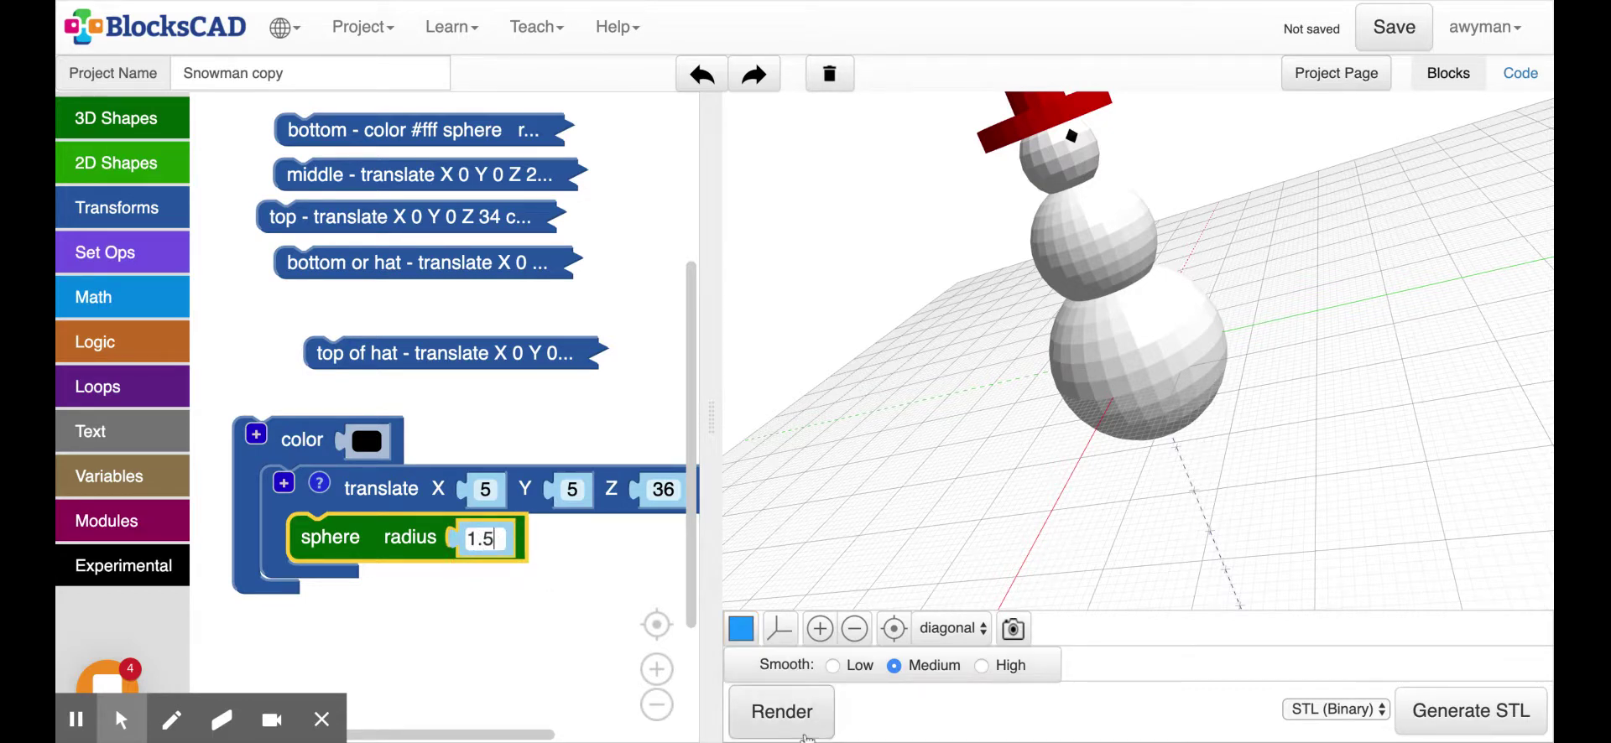
left_click(783, 711)
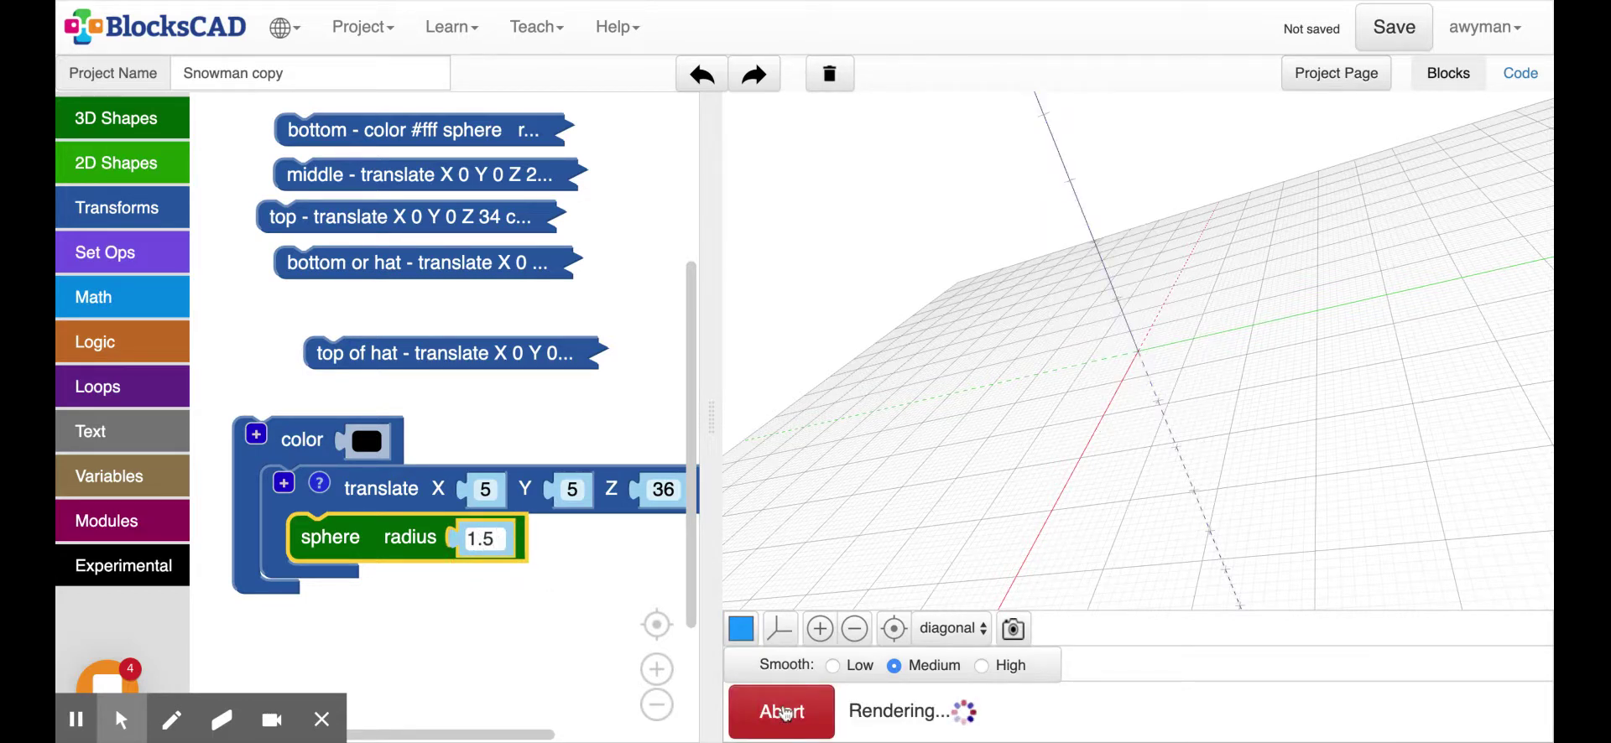
left_click_drag(1084, 226, 1169, 257)
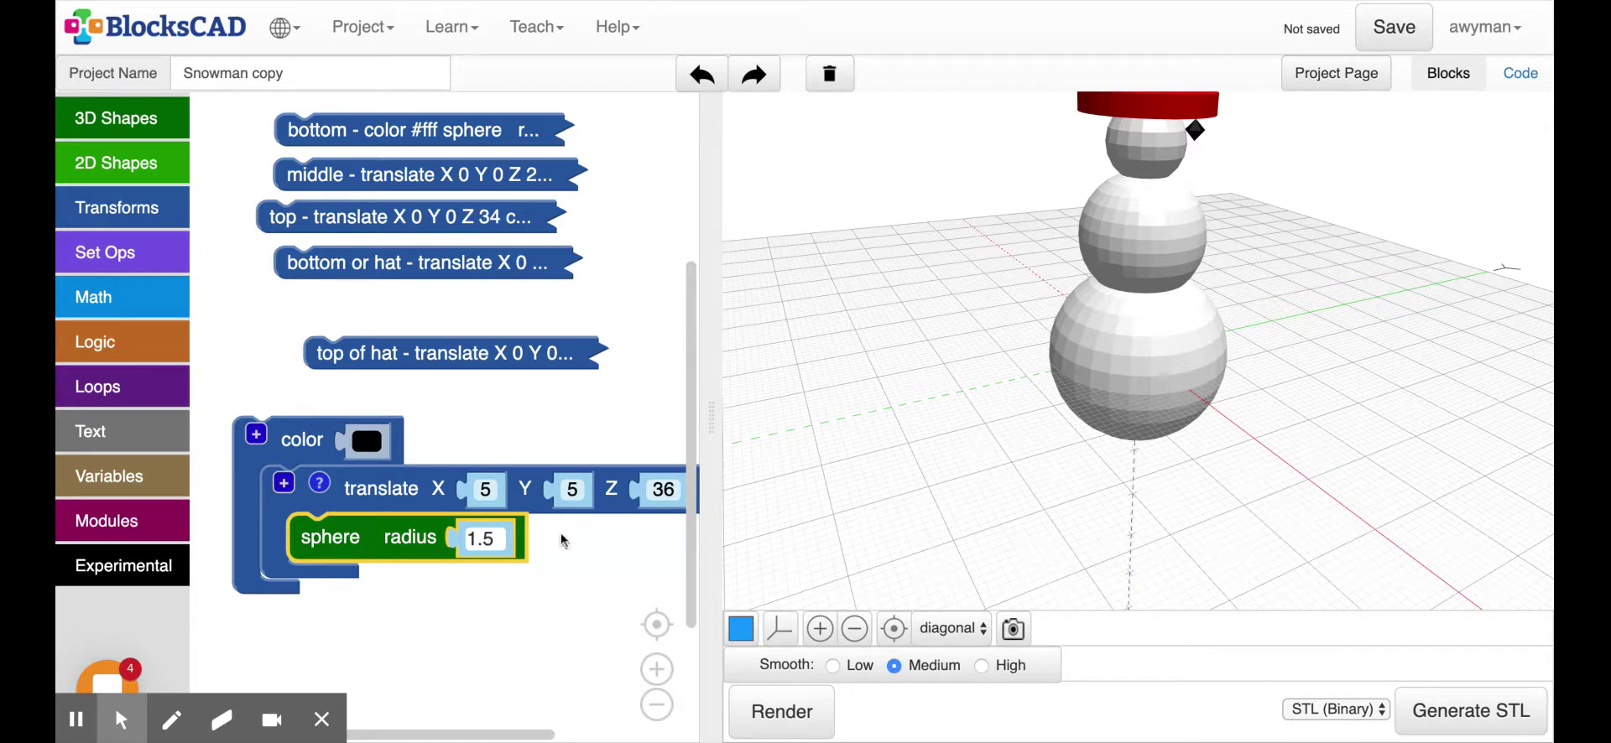
left_click(665, 493)
Set the eye translate to Z 35 and Y 3, render, and move the block stack up.
key("BackSpace")
type("5")
left_click(581, 493)
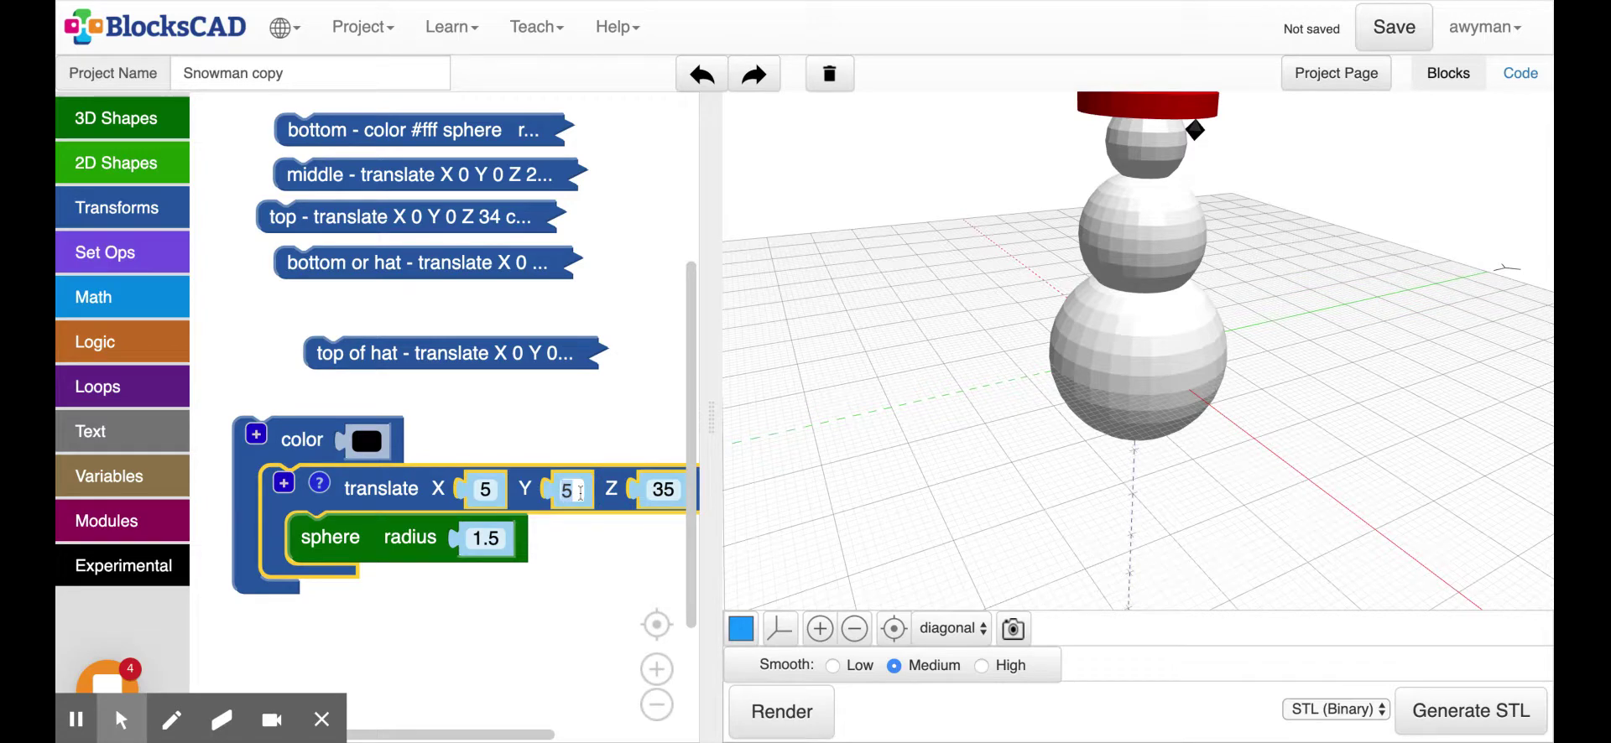
type("3")
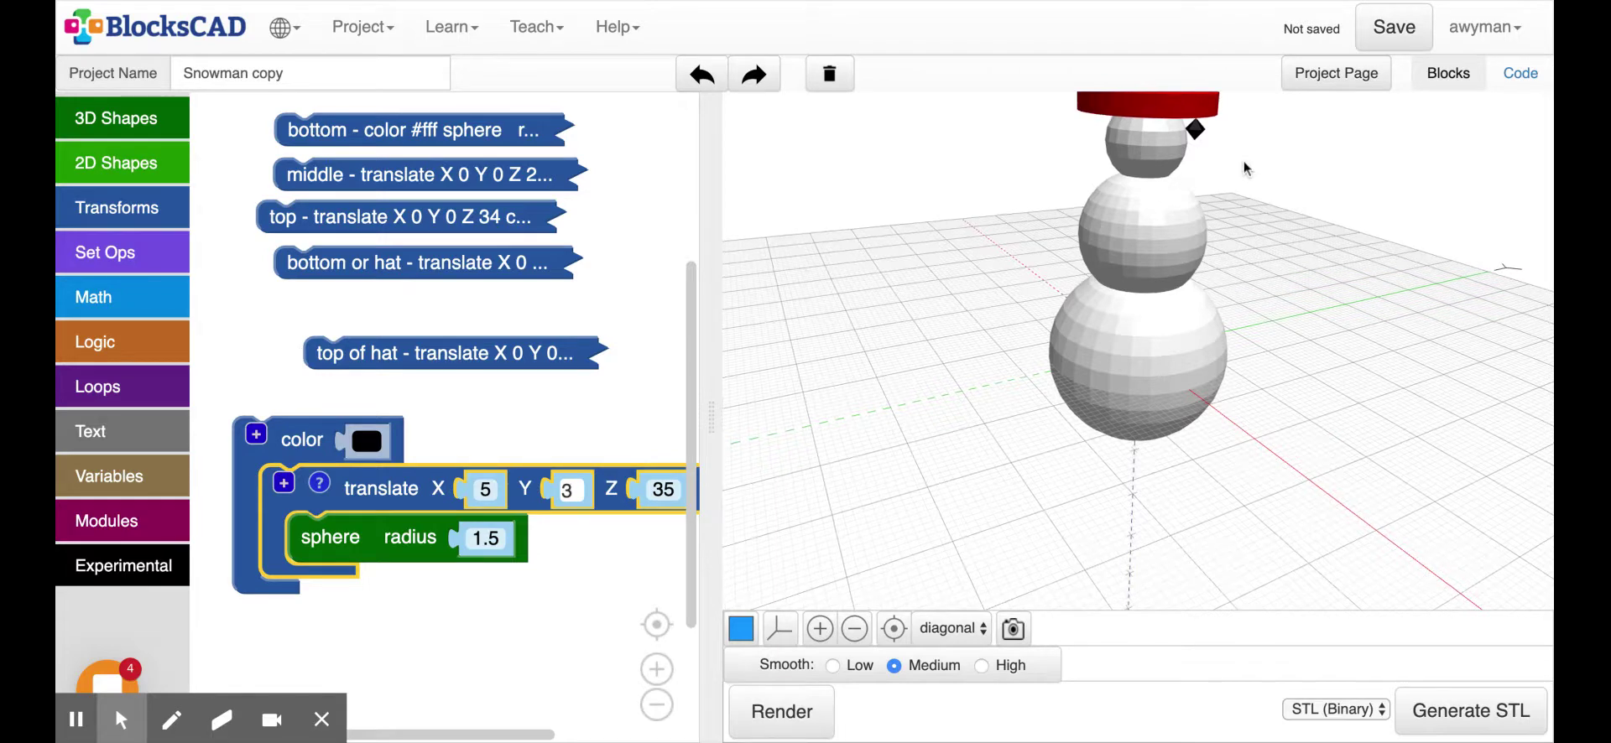
left_click(782, 722)
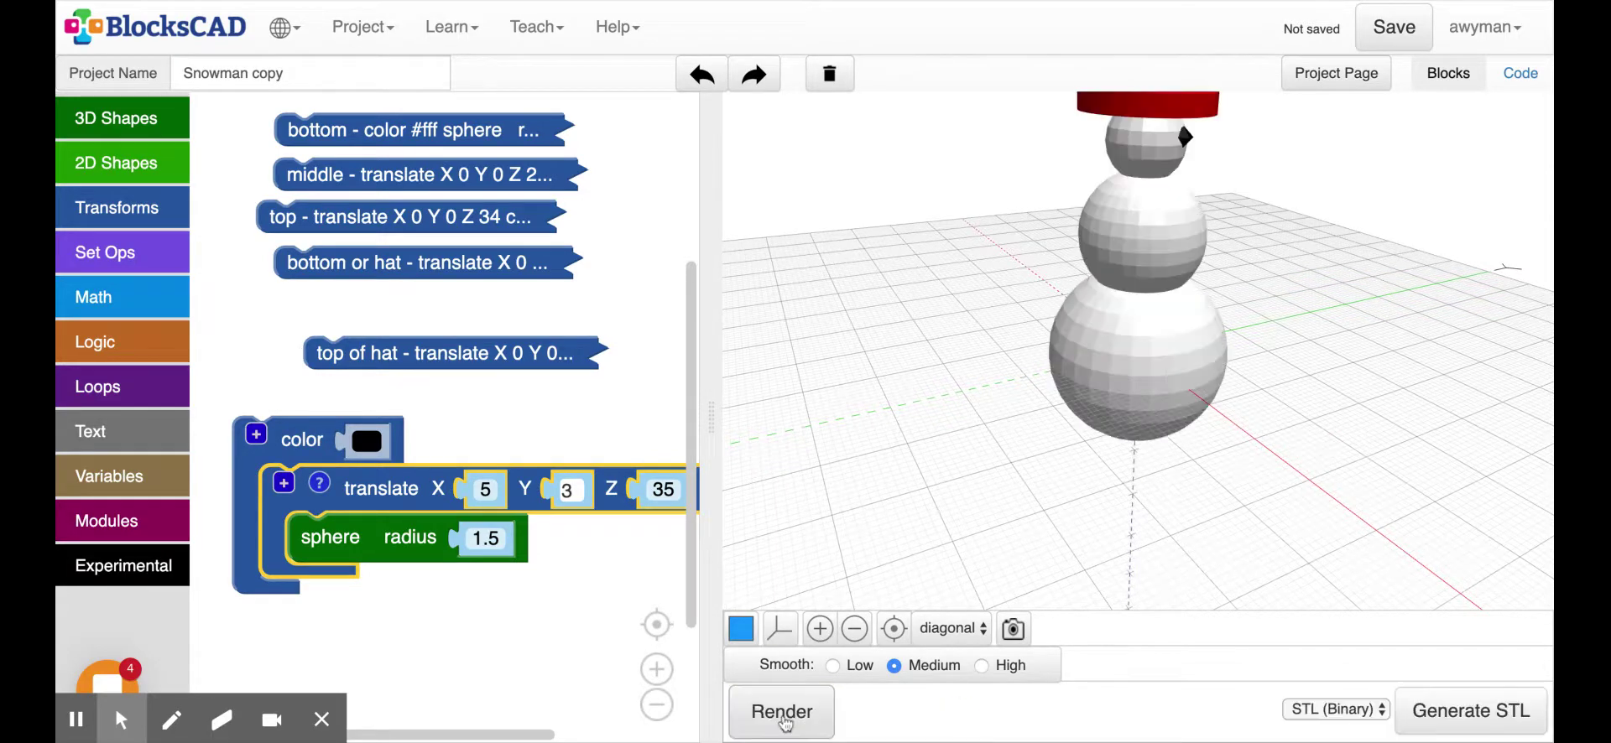
left_click_drag(1128, 424, 914, 404)
left_click_drag(1175, 401, 1082, 441)
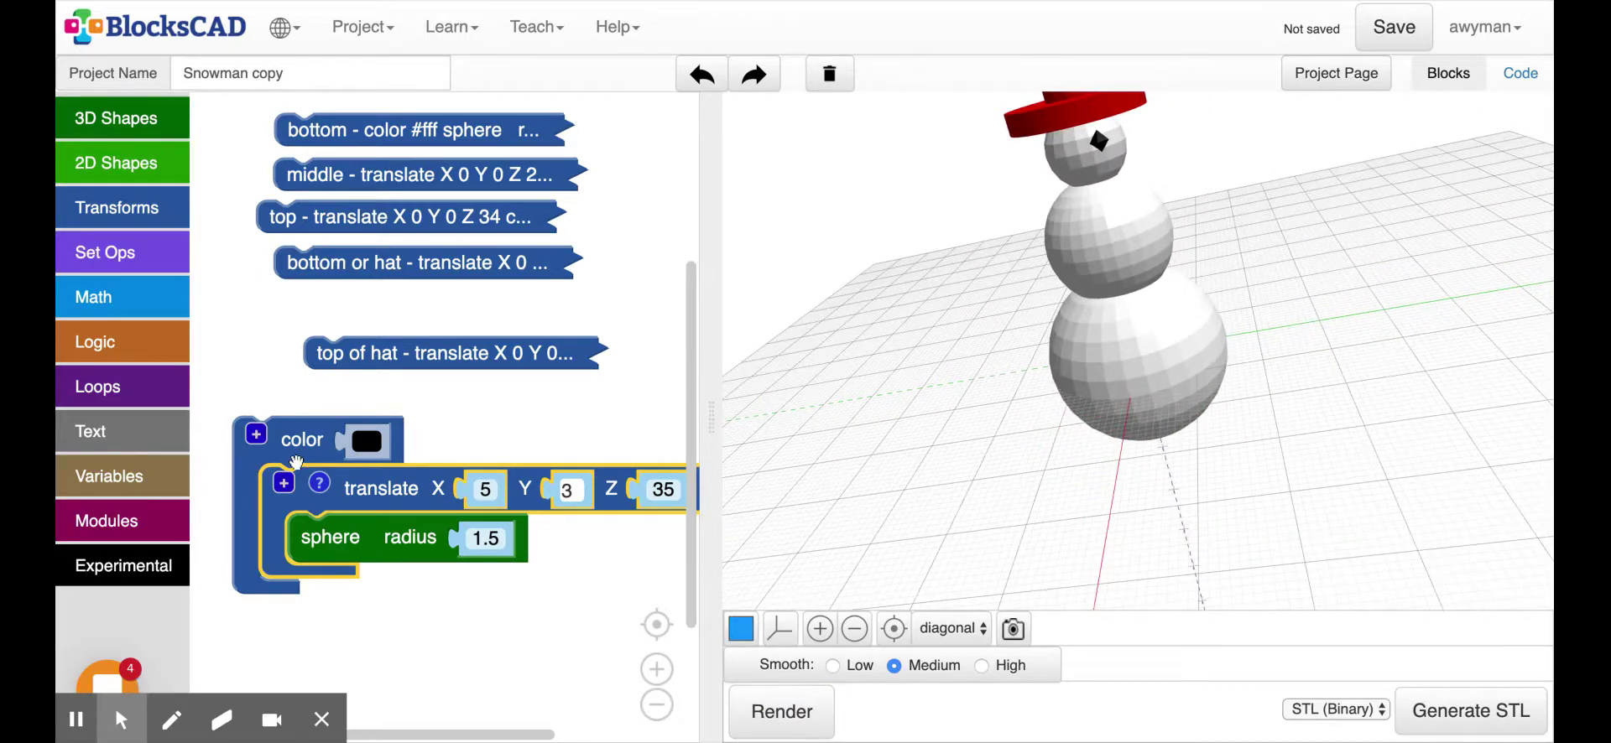
mouse_move(301, 461)
left_mouse_down()
mouse_move(286, 423)
mouse_move(296, 435)
left_mouse_up()
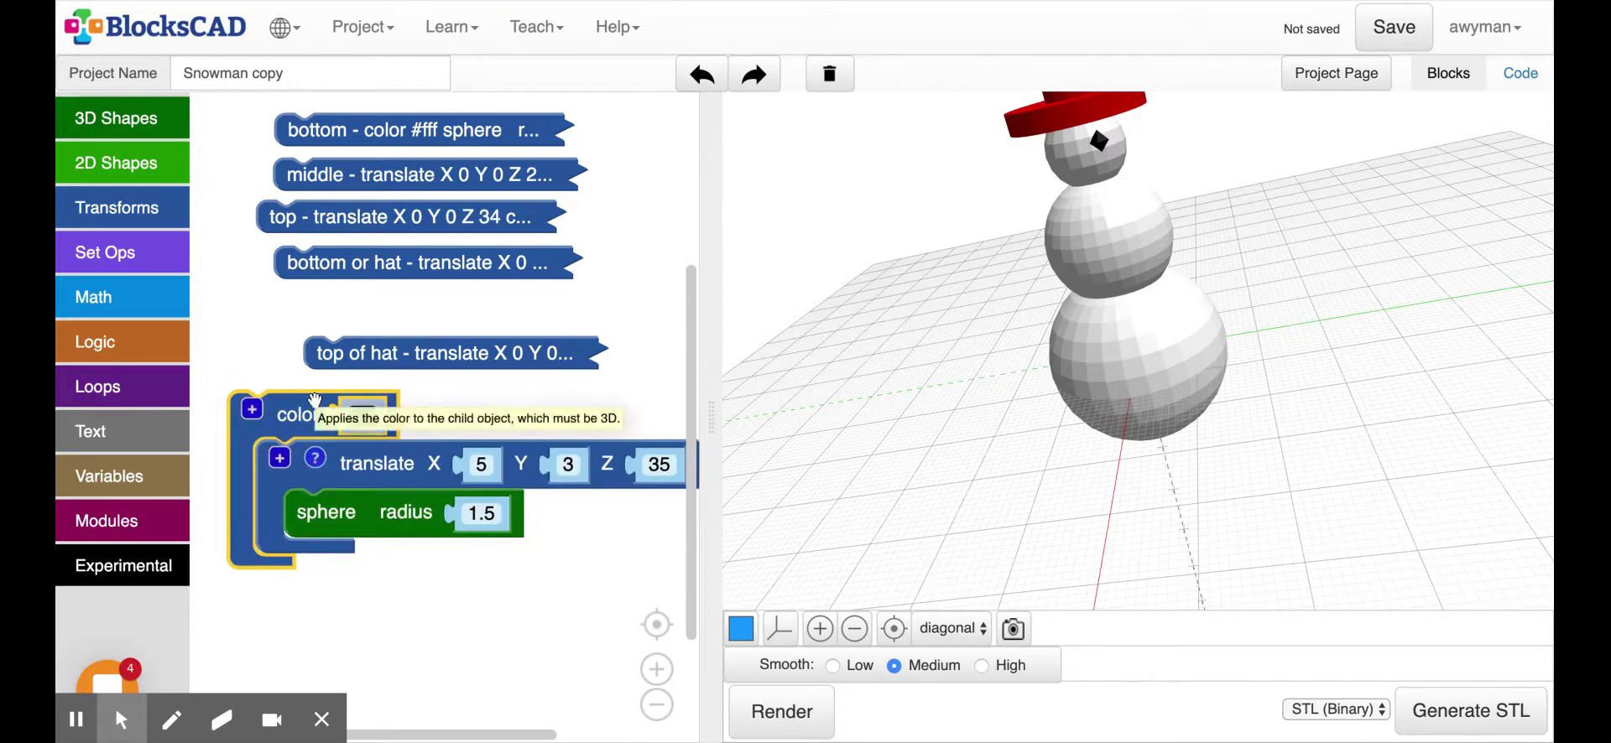
Duplicate the black eye stack, set the copy's Y to -3, and render both eyes.
right_click(307, 410)
left_click(336, 426)
left_click_drag(356, 574, 291, 545)
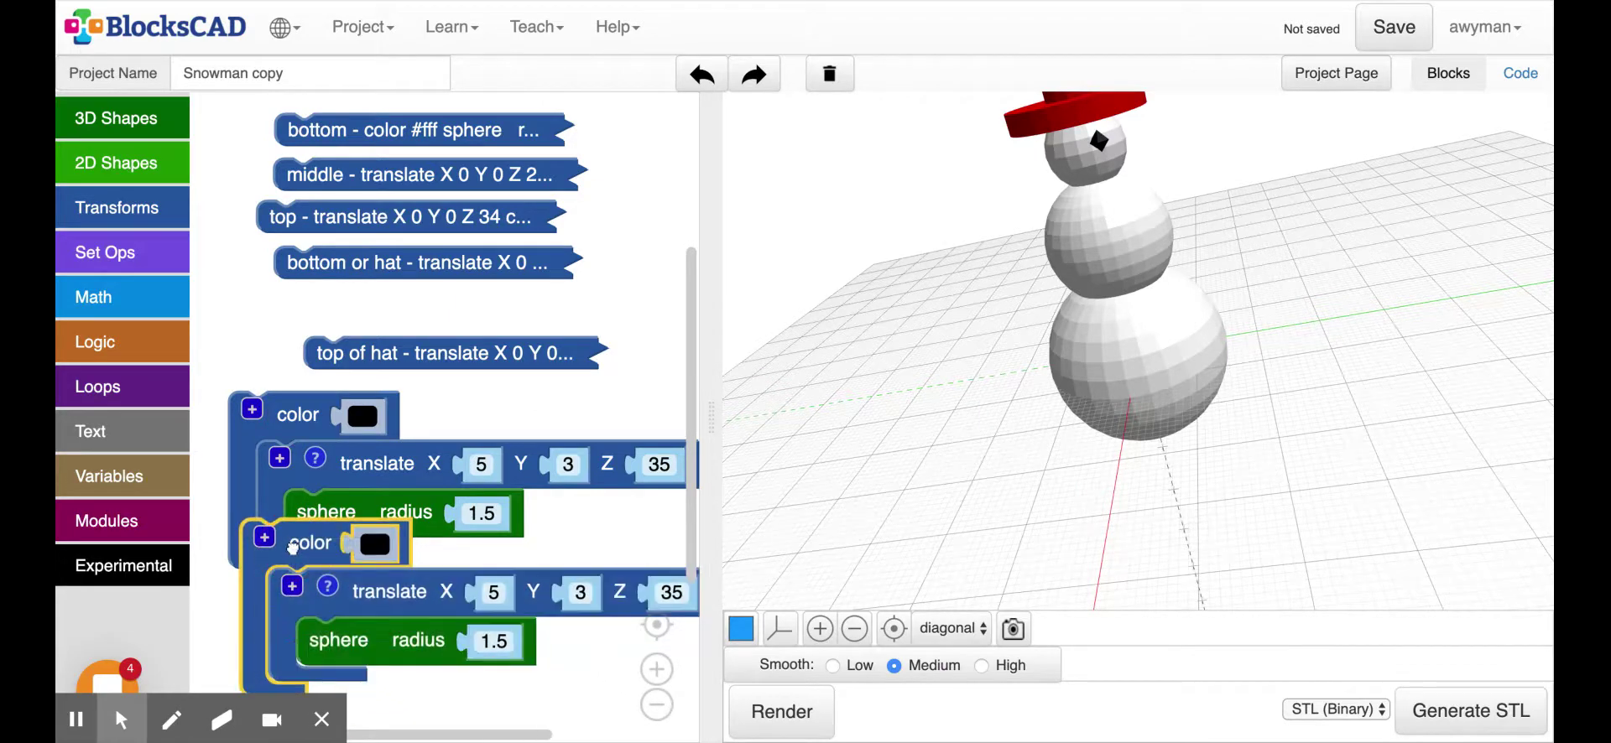
left_click_drag(611, 679, 576, 669)
left_click(540, 585)
type("-3")
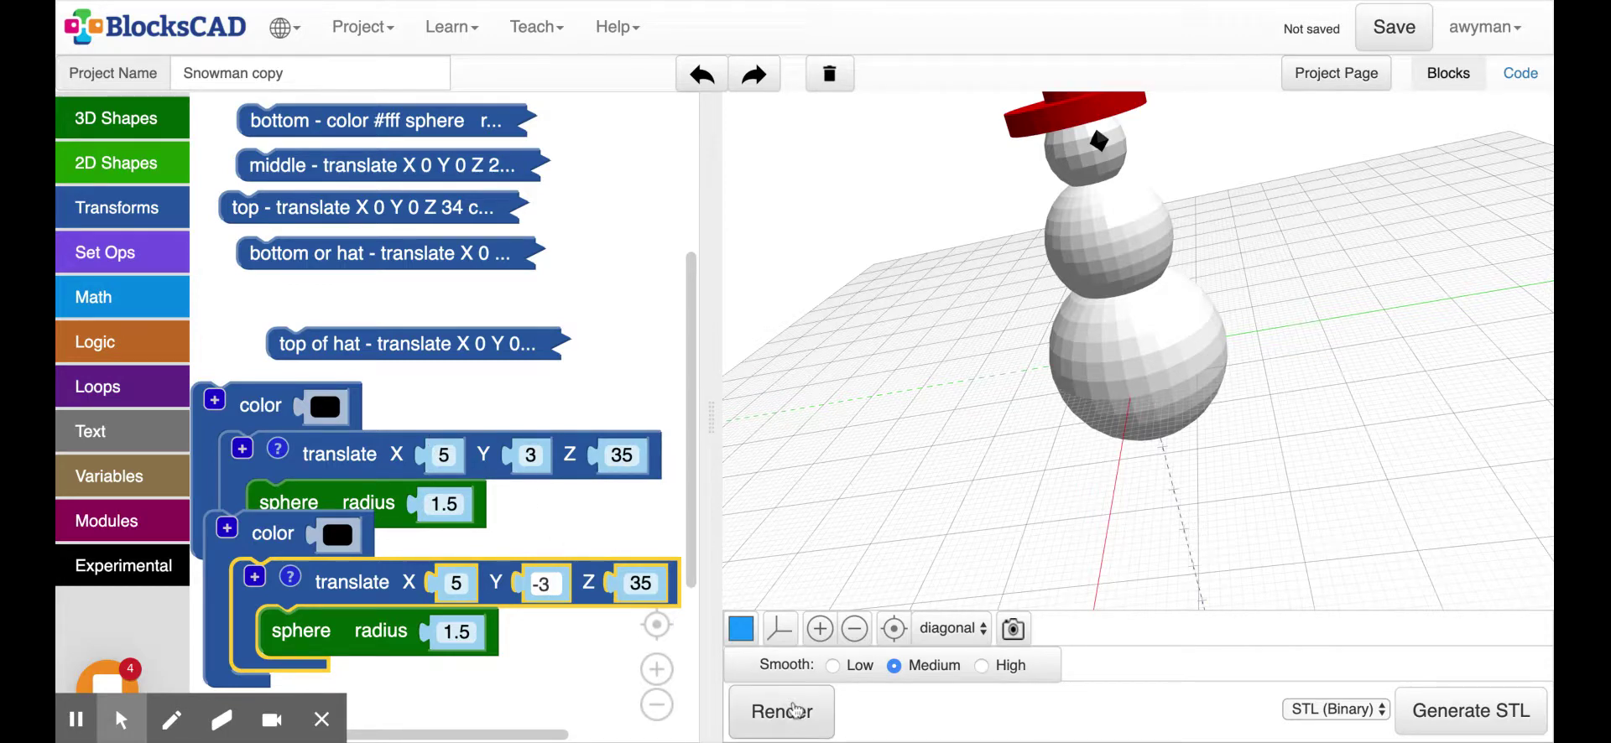
left_click(777, 720)
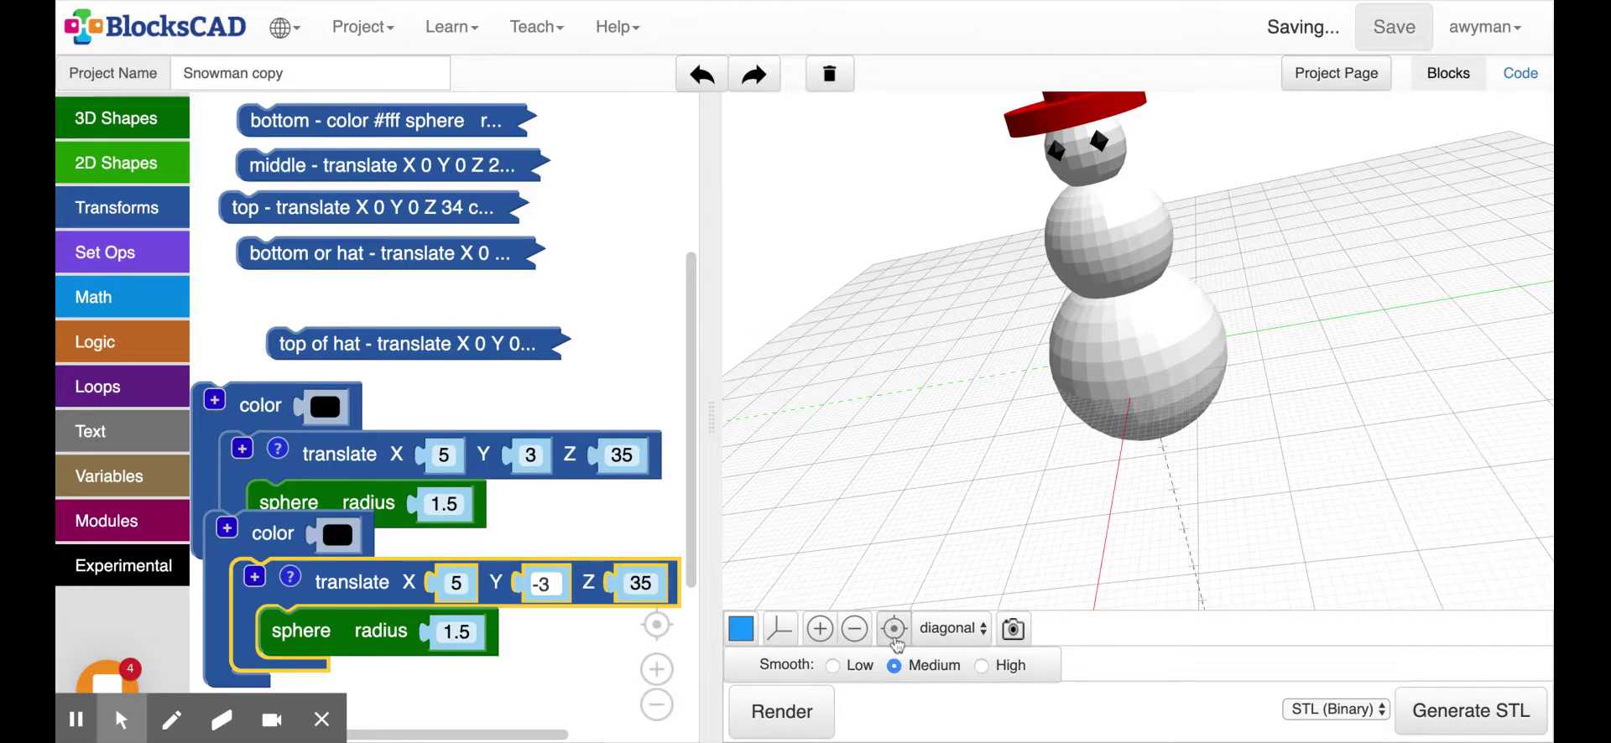
Return to the home view and take a snapshot of the two-eyed snowman.
left_click(894, 629)
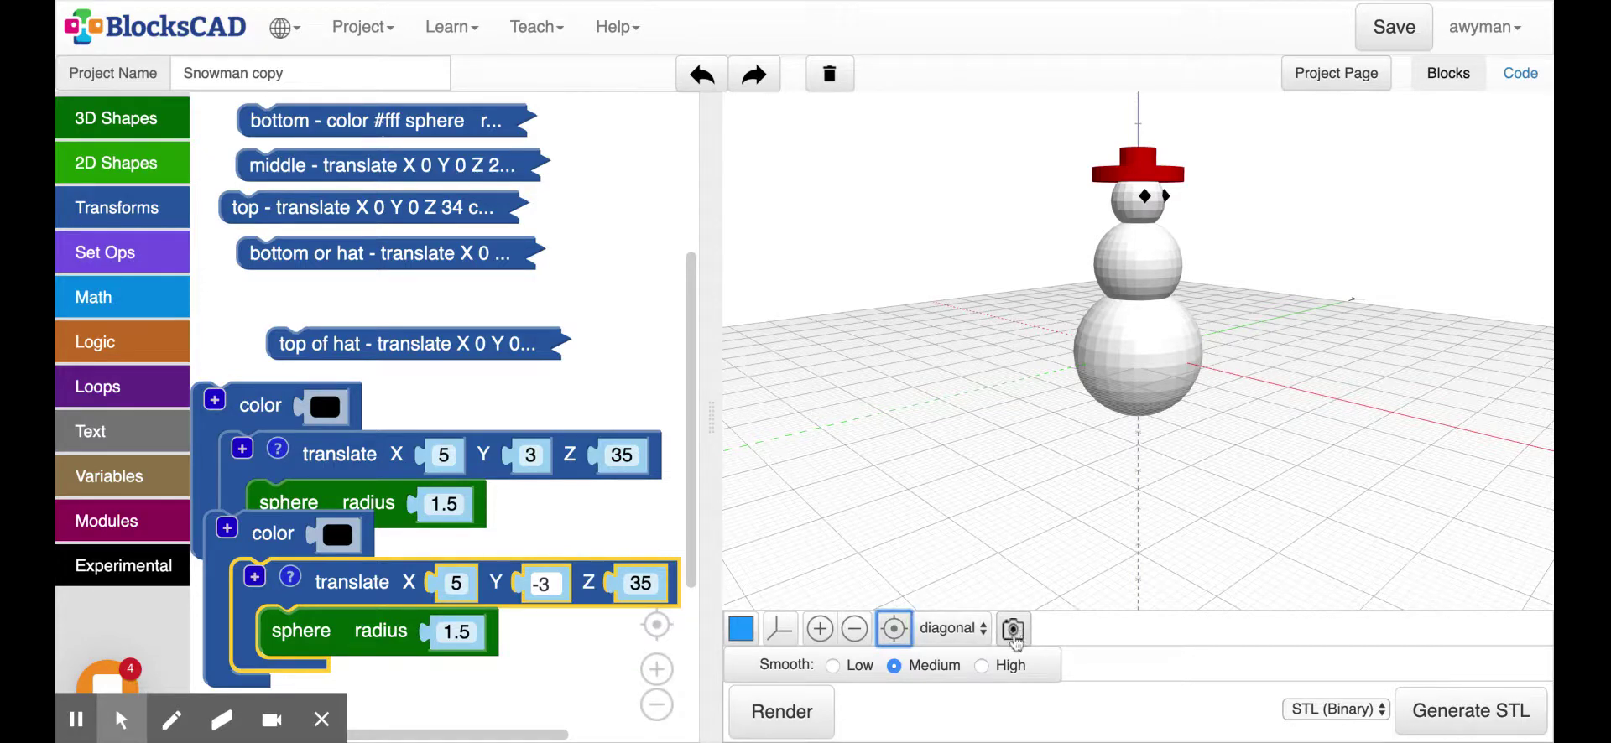
left_click(1014, 629)
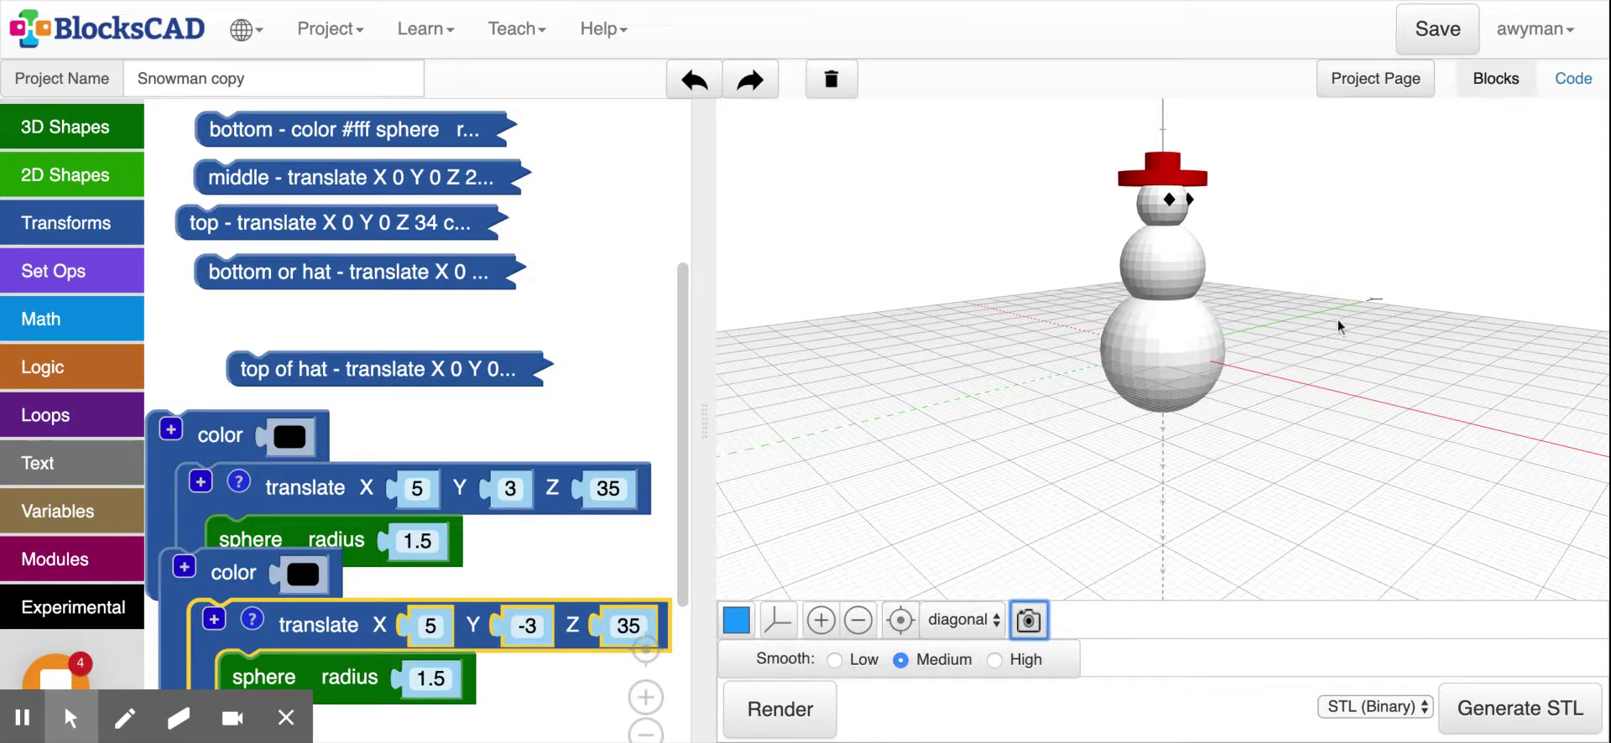
Save the project, then collapse the first eye stack into a 'left eye' block under the top of hat block.
left_click(1436, 34)
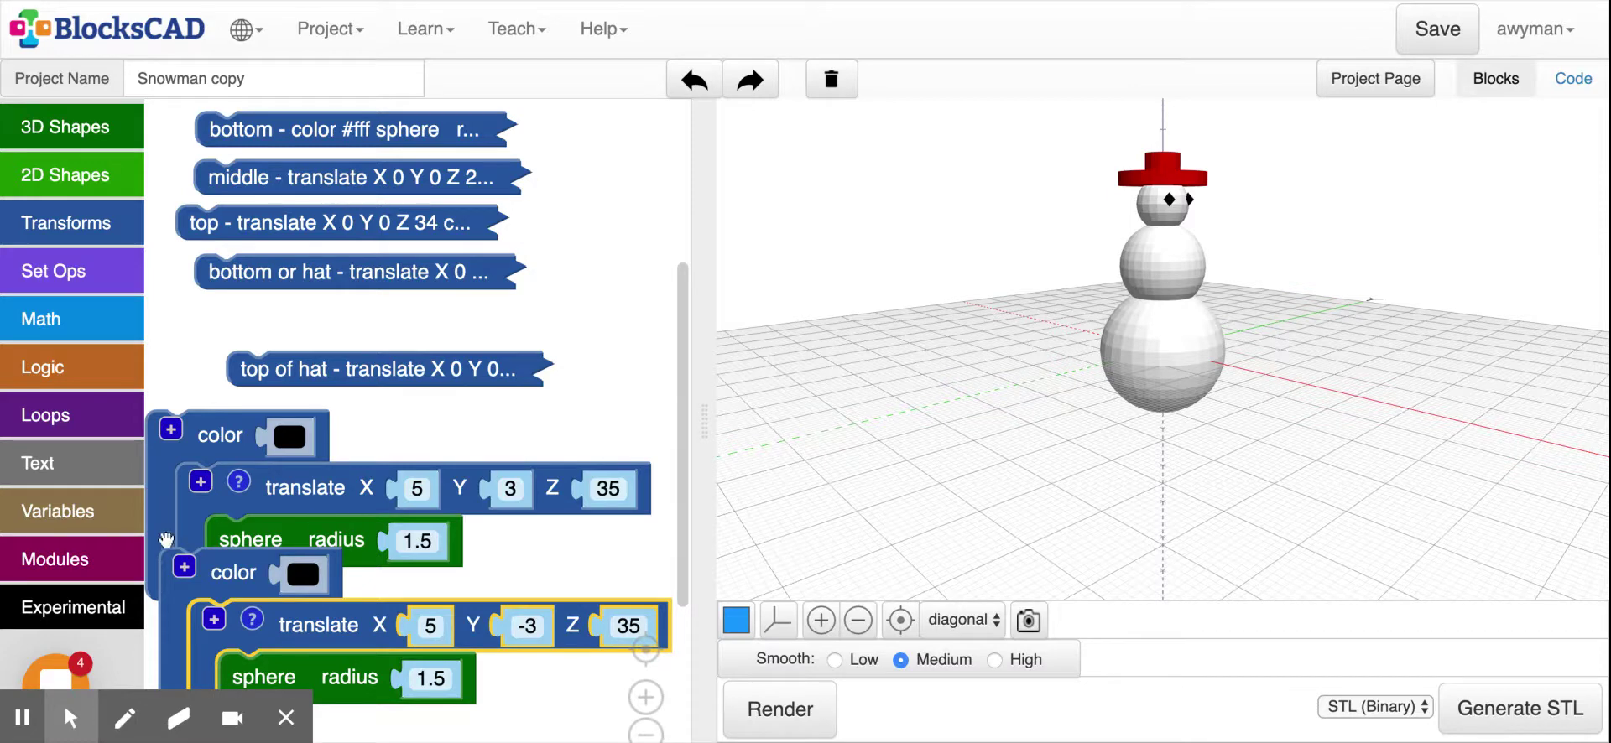
left_click_drag(172, 463, 222, 450)
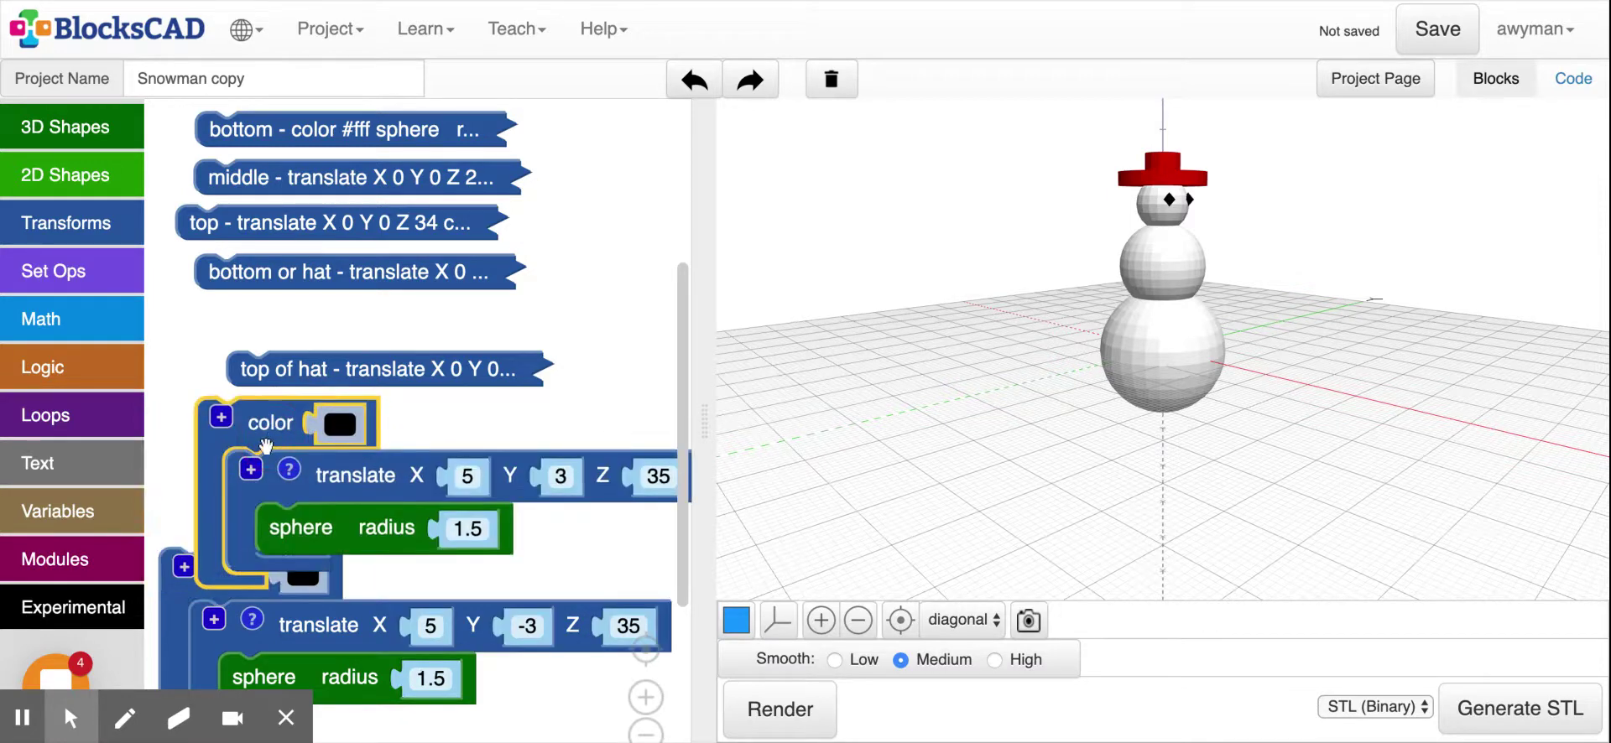
right_click(265, 441)
left_click(311, 537)
left_click_drag(280, 421, 309, 422)
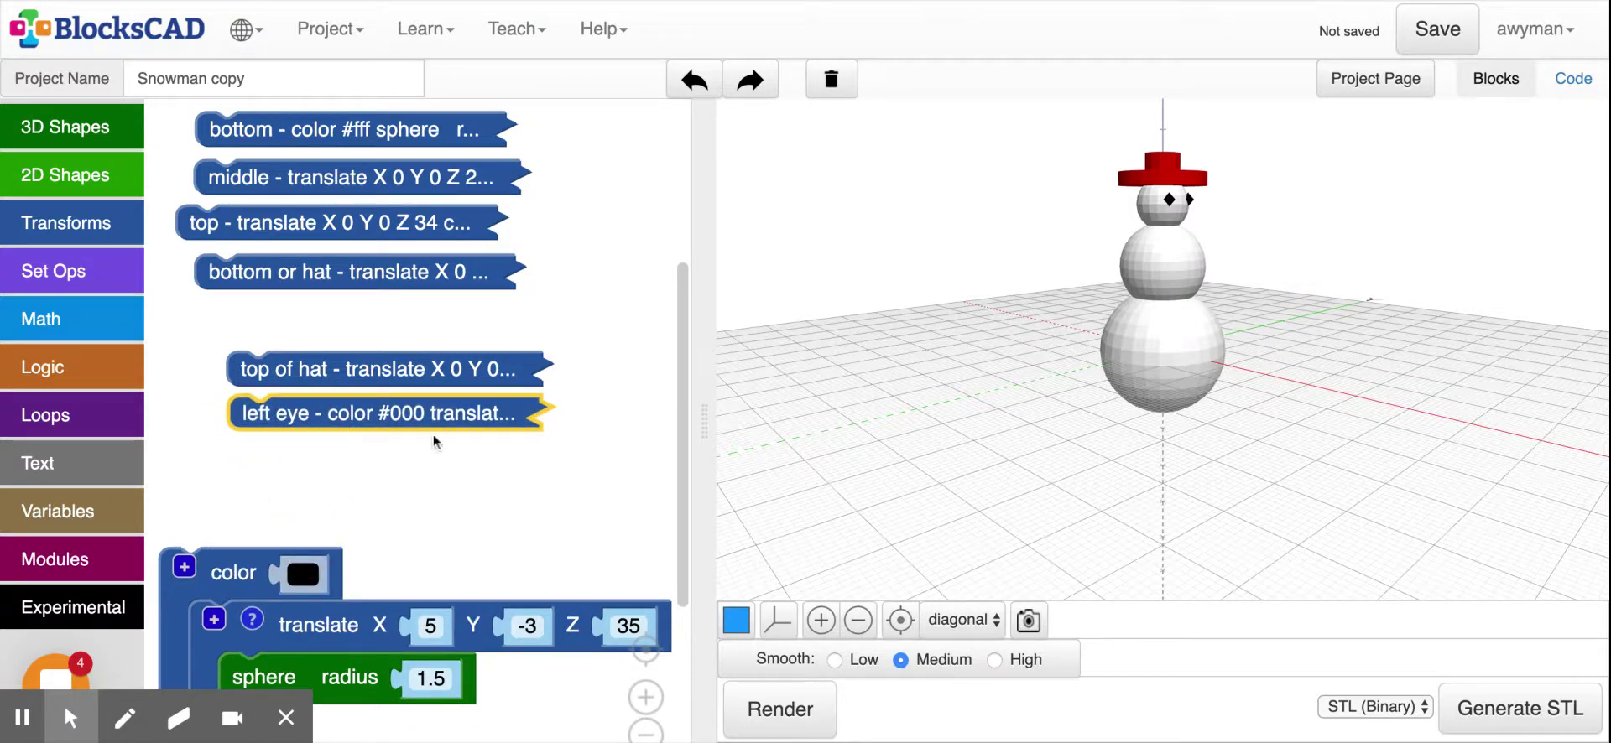